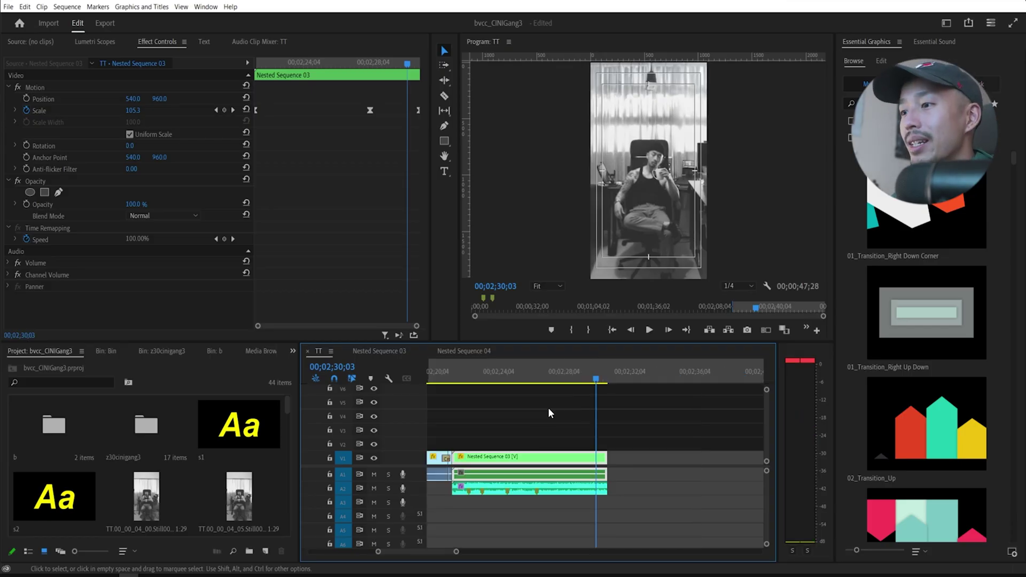
Move the playhead to 00;02;22;00 and open Nested Sequence 03 as its own timeline
{"action": "left_click", "coordinate": [463, 379]}
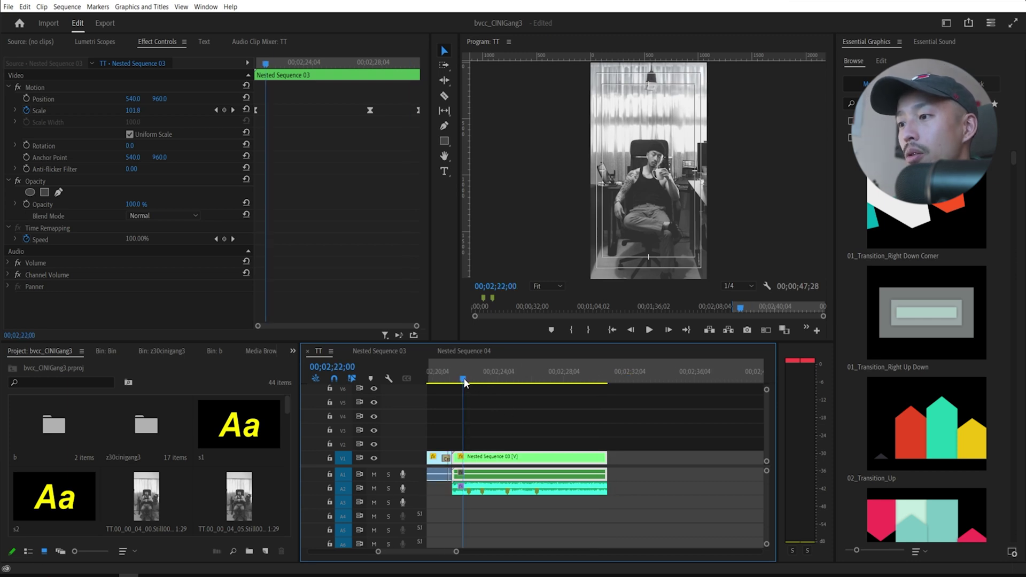
{"action": "double_click", "coordinate": [489, 457]}
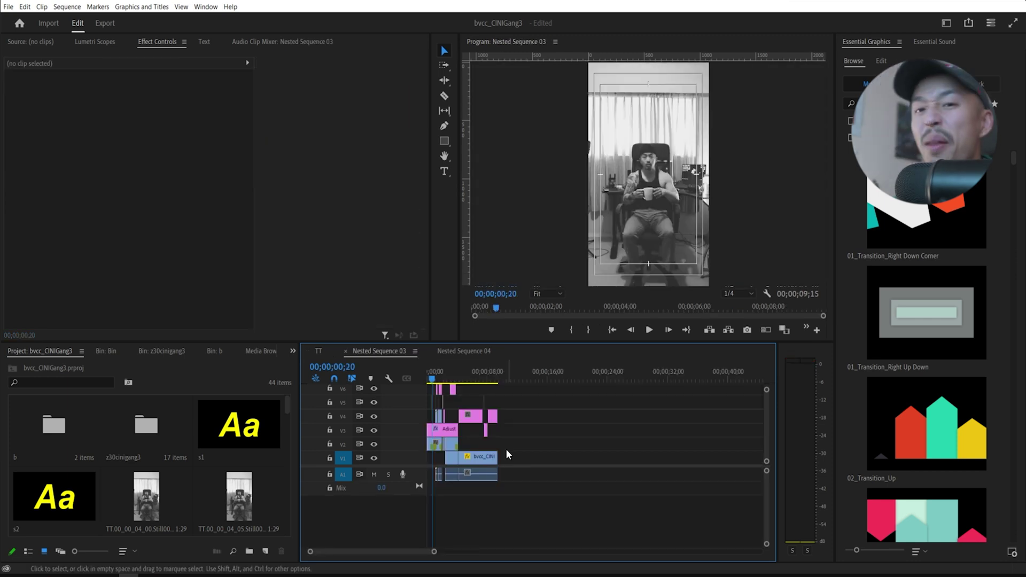
Zoom into the start of the timeline and move the playhead to frame 00;00;00;19
{"action": "key", "text": "="}
{"action": "key", "text": "="}
{"action": "key", "text": "="}
{"action": "key", "text": "="}
{"action": "key", "text": "="}
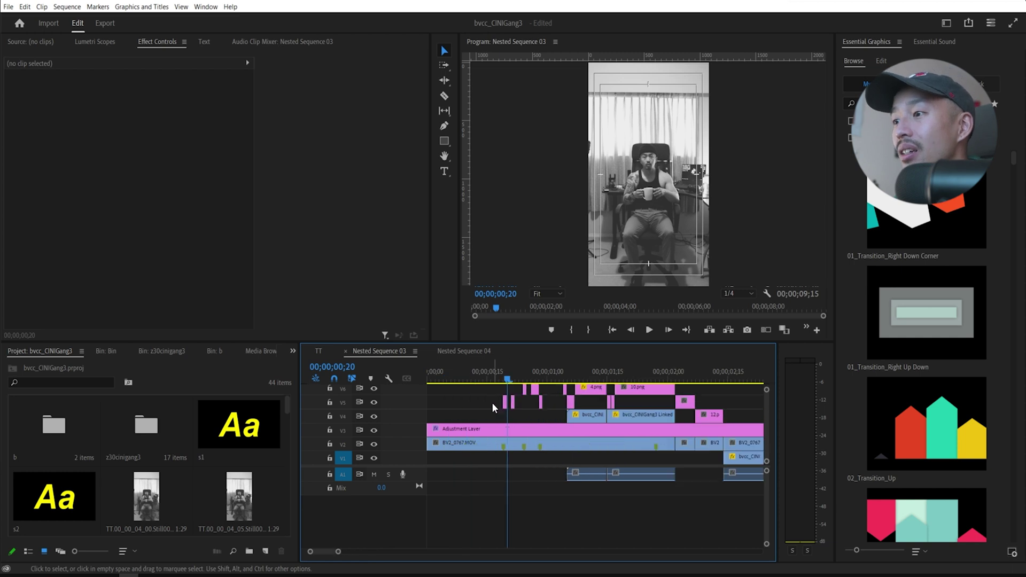
{"action": "left_click", "coordinate": [499, 380]}
{"action": "key", "text": "="}
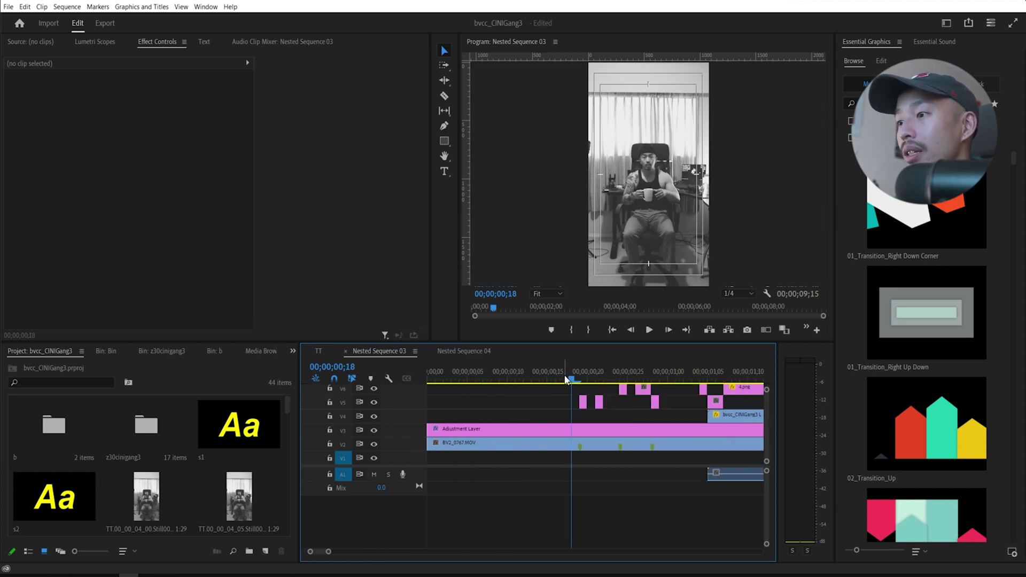
{"action": "left_click", "coordinate": [578, 372]}
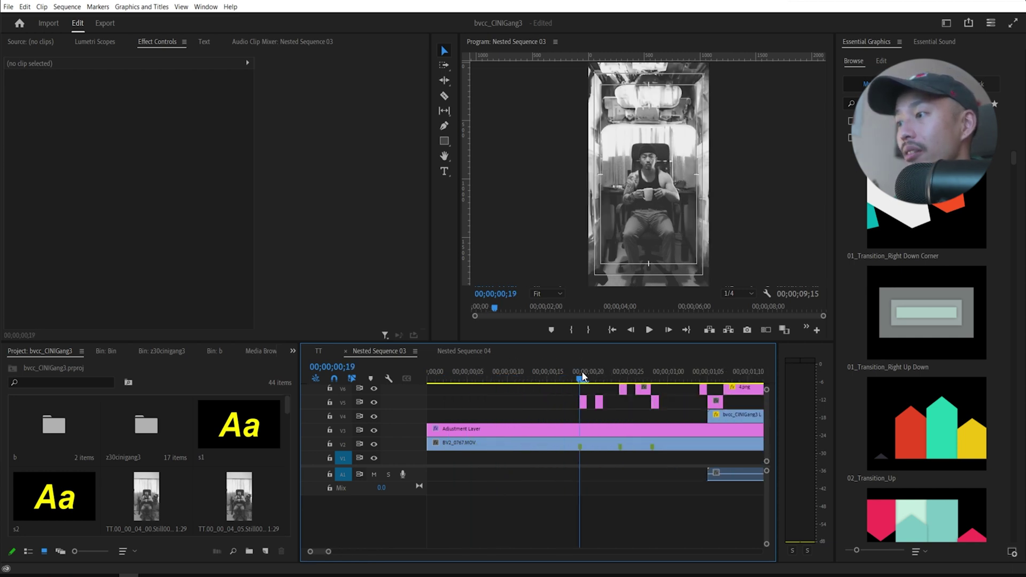
{"action": "key", "text": "="}
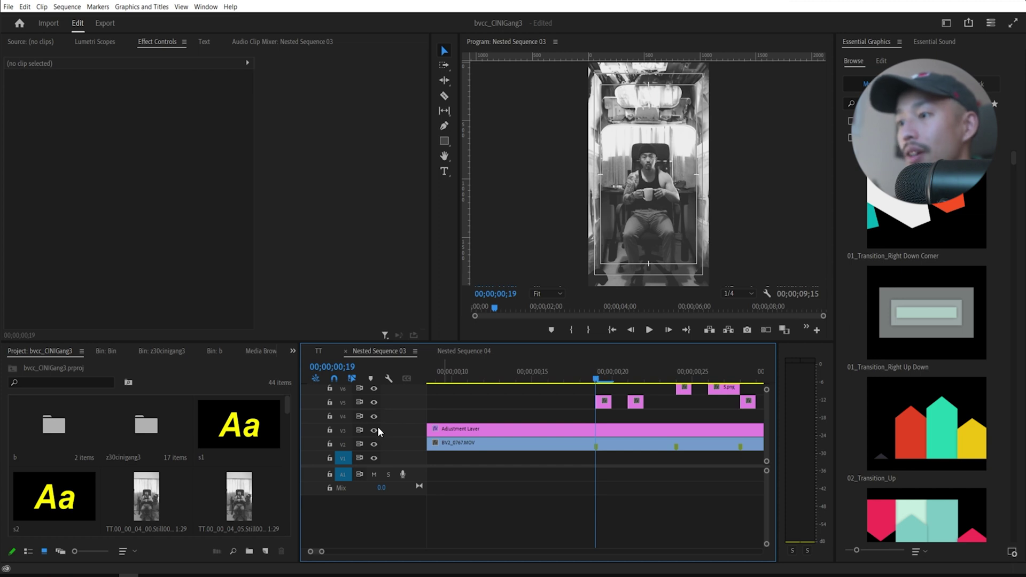
Hide track V5, step back to frame 00;00;00;18, and try Export Frame before cancelling
{"action": "left_click", "coordinate": [374, 401]}
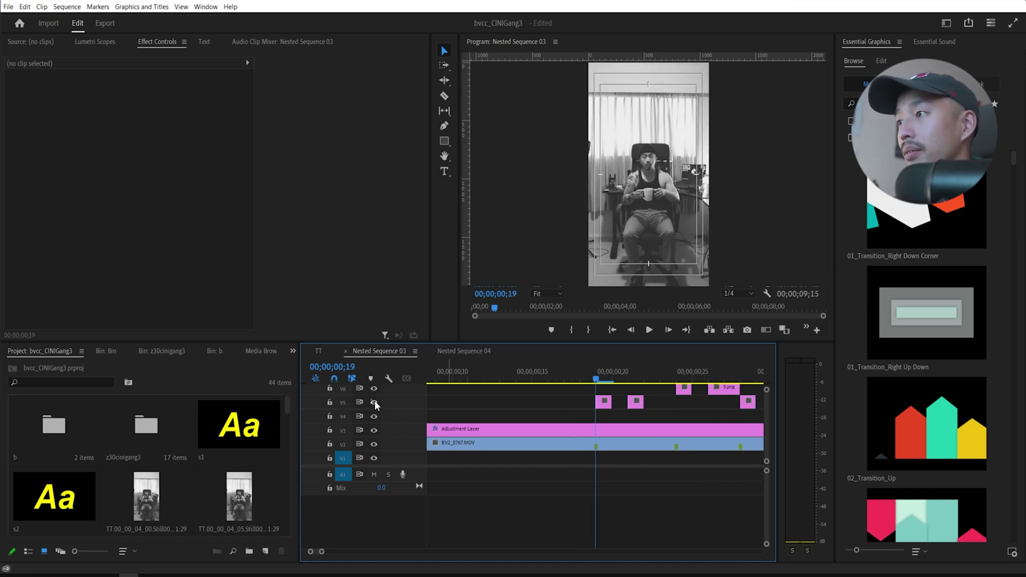
{"action": "left_click", "coordinate": [374, 399]}
{"action": "left_click", "coordinate": [374, 400]}
{"action": "key", "text": "Right"}
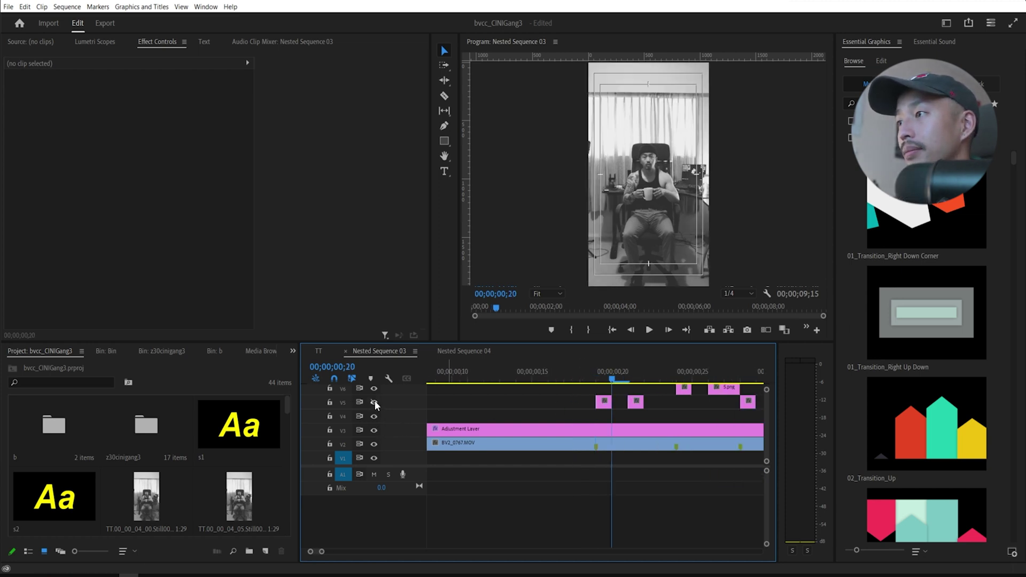
{"action": "key", "text": "Right"}
{"action": "key", "text": "Left"}
{"action": "key", "text": "Left"}
{"action": "key", "text": "Left"}
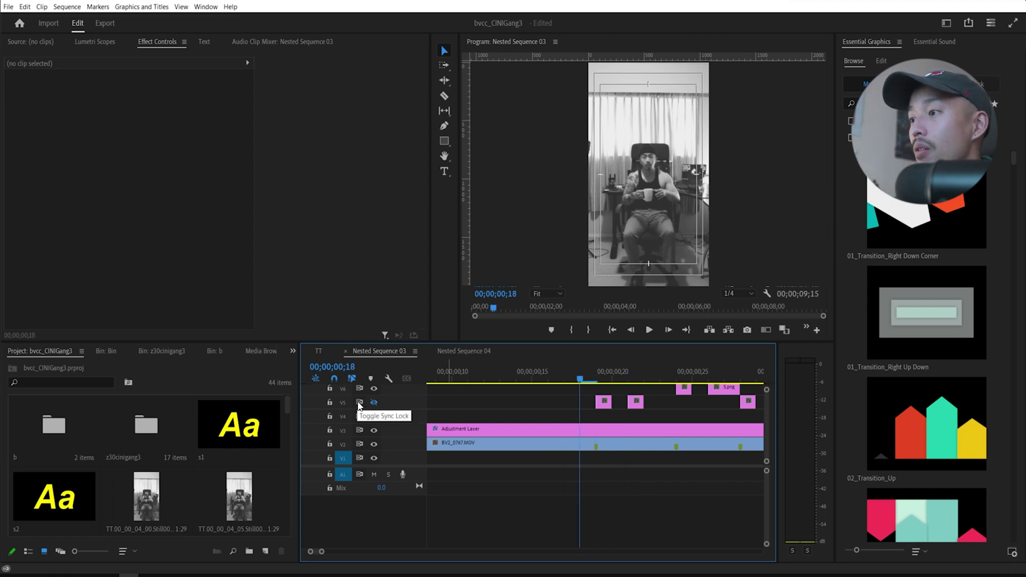
{"action": "left_click", "coordinate": [748, 330]}
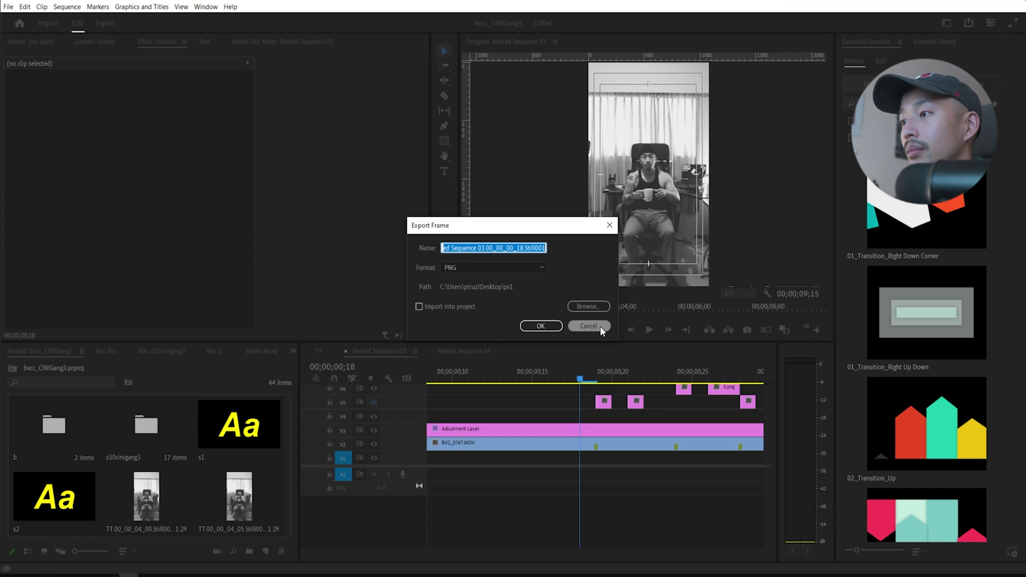
{"action": "left_click", "coordinate": [589, 326]}
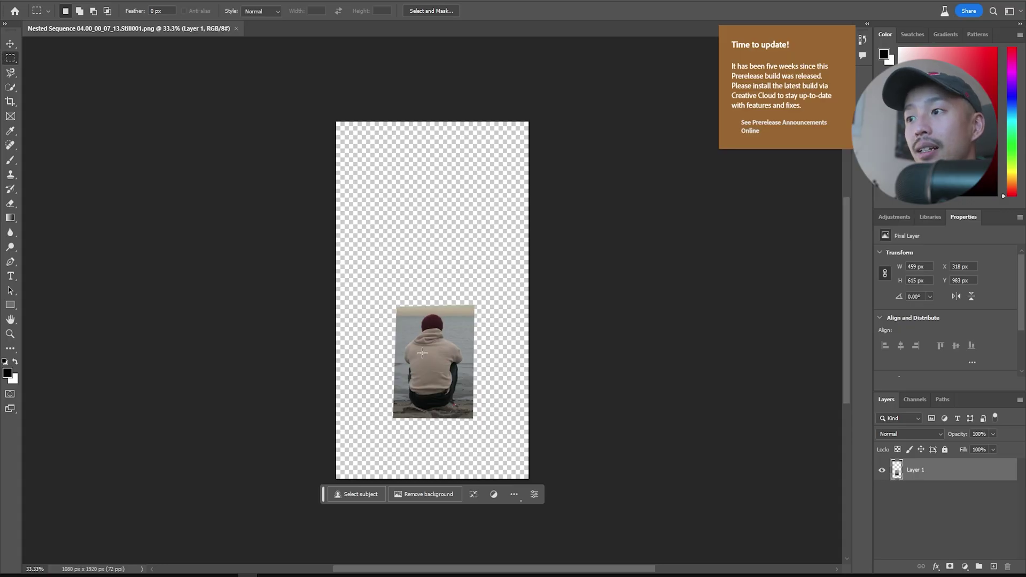
Marquee the photo's rectangle and invert the selection to the empty surroundings
{"action": "left_click_drag", "start_coordinate": [395, 303], "coordinate": [471, 416]}
{"action": "right_click", "coordinate": [437, 351]}
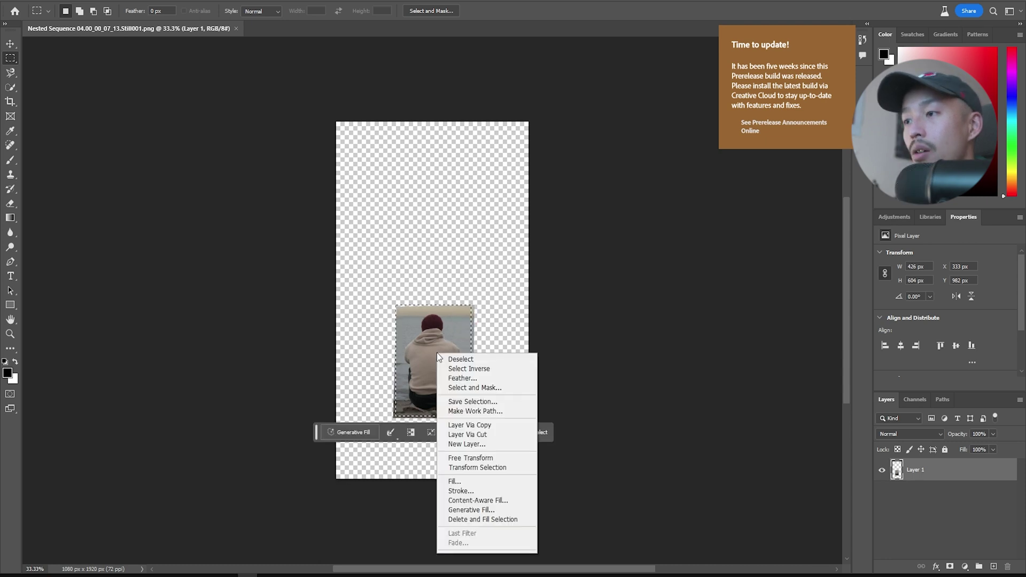
{"action": "left_click", "coordinate": [477, 372]}
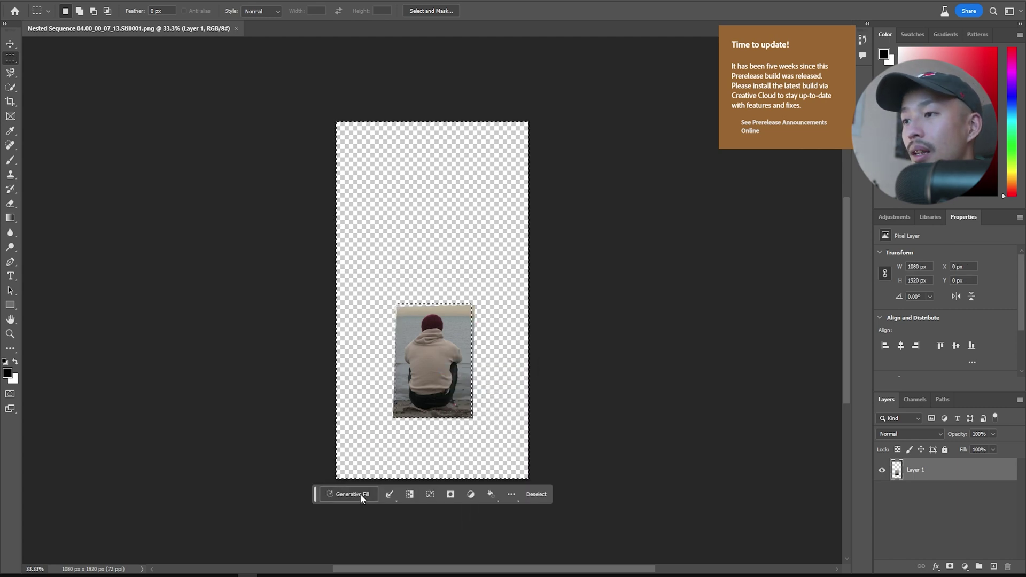
Generative-fill the surroundings with 'put me in an office', compare variations, then undo it
{"action": "left_click", "coordinate": [345, 492]}
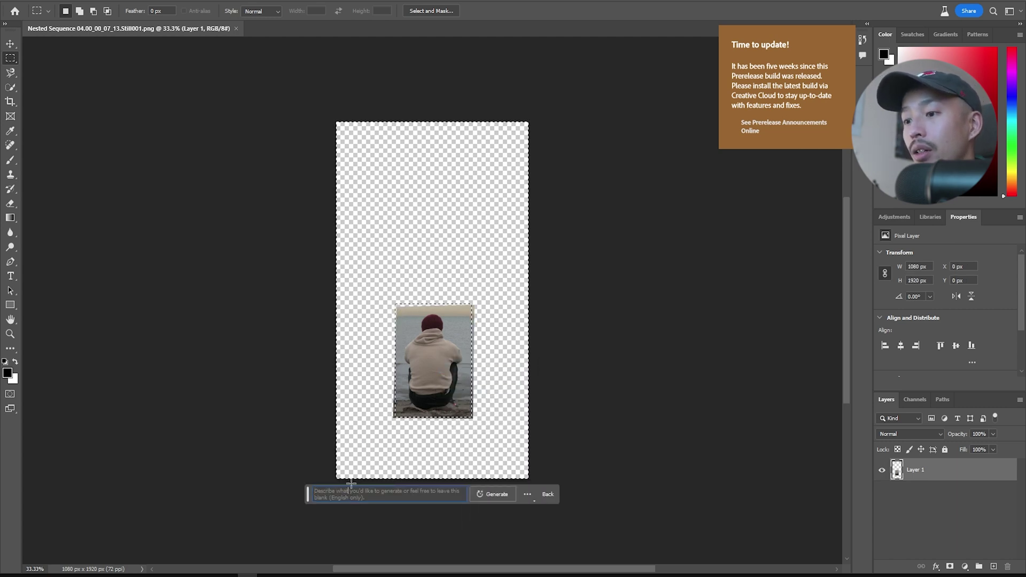
{"action": "type", "text": "put me in"}
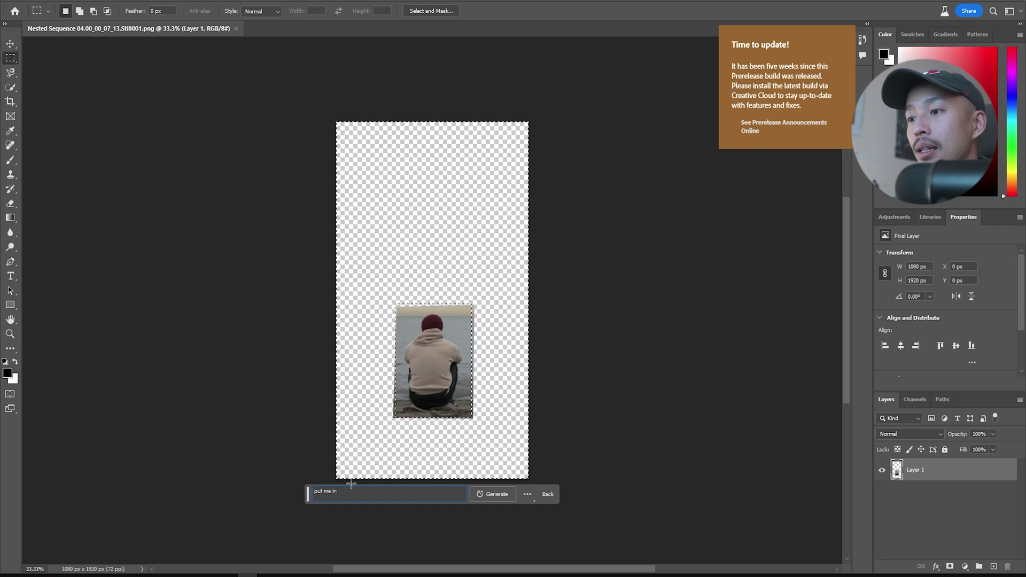
{"action": "type", "text": " an "}
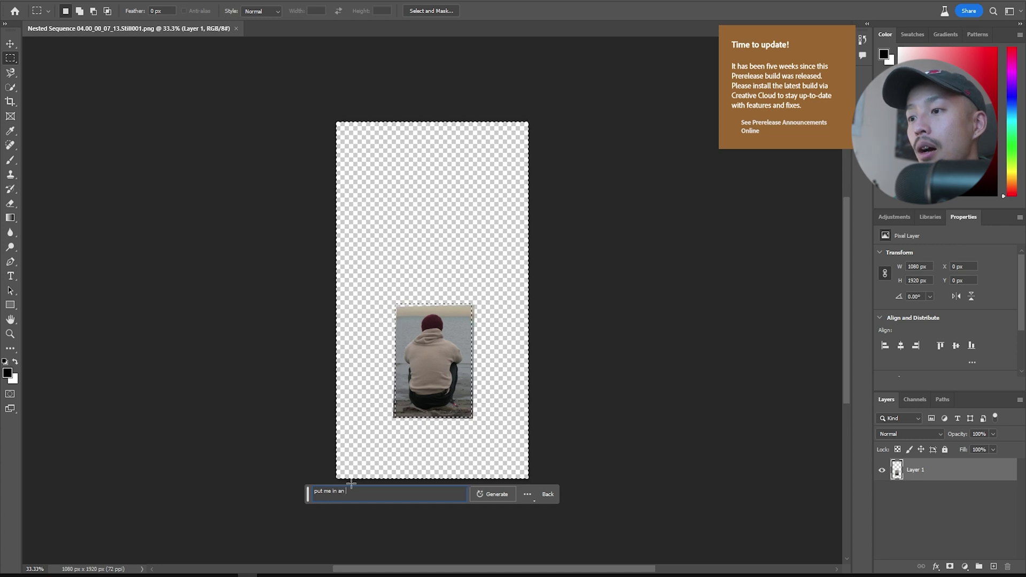
{"action": "type", "text": "office"}
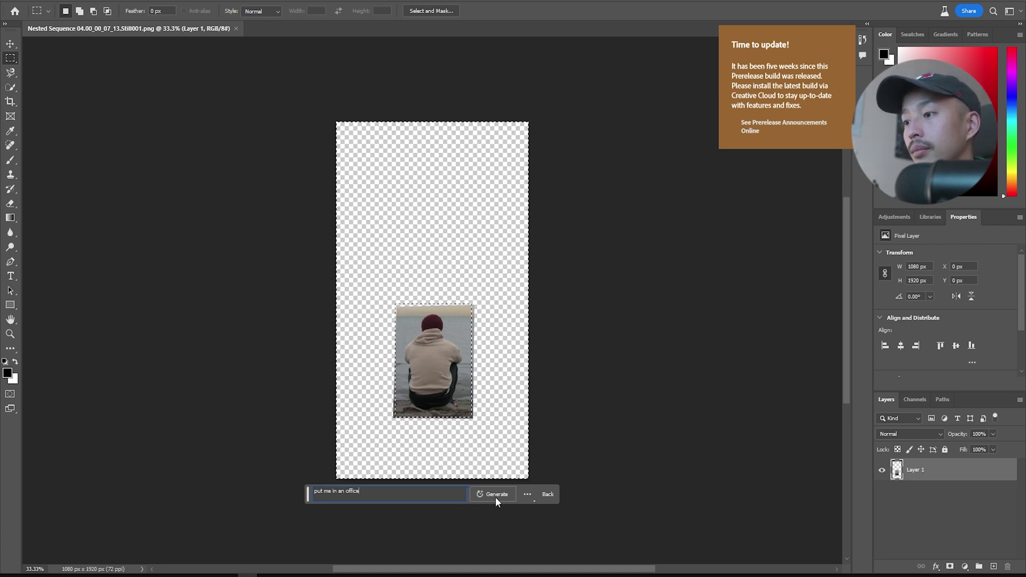
{"action": "left_click", "coordinate": [496, 496]}
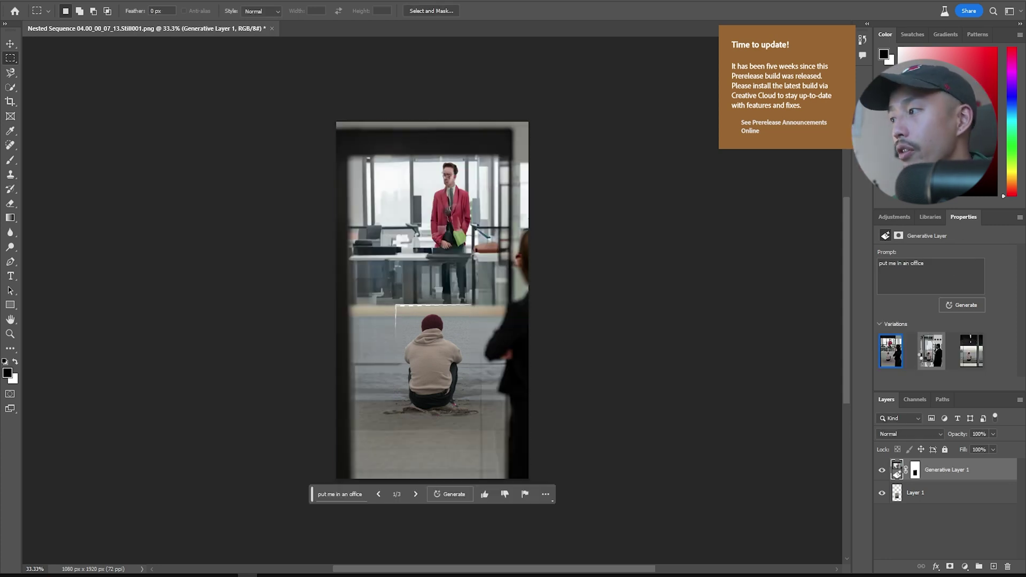
{"action": "left_click", "coordinate": [931, 351]}
{"action": "left_click", "coordinate": [967, 357]}
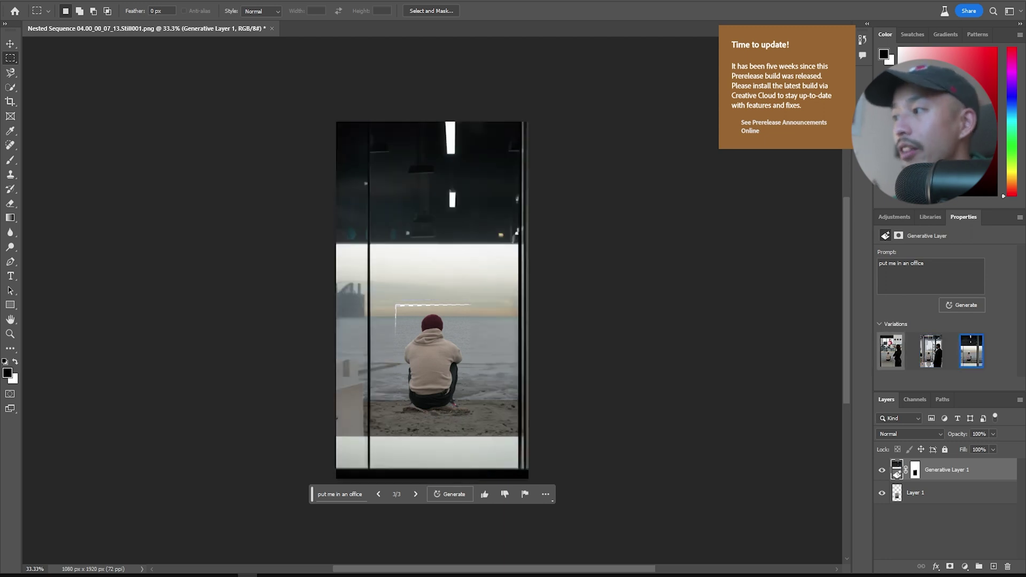
{"action": "left_click", "coordinate": [891, 351]}
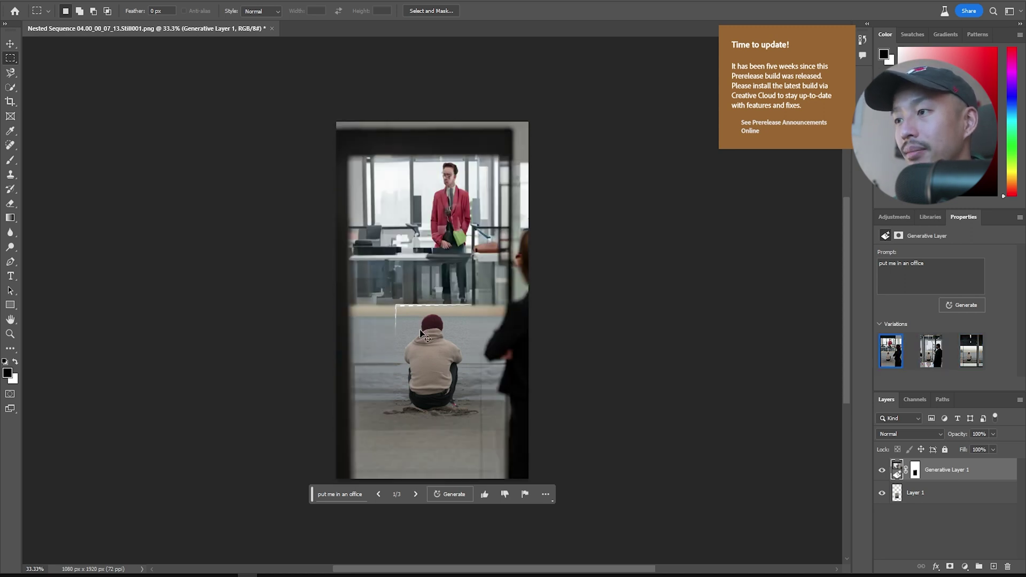
{"action": "key", "text": "ctrl+z"}
Select a fresh rectangle around the figure and invert it to the empty surroundings
{"action": "scroll", "coordinate": [424, 331], "scroll_direction": "up", "scroll_amount": 1}
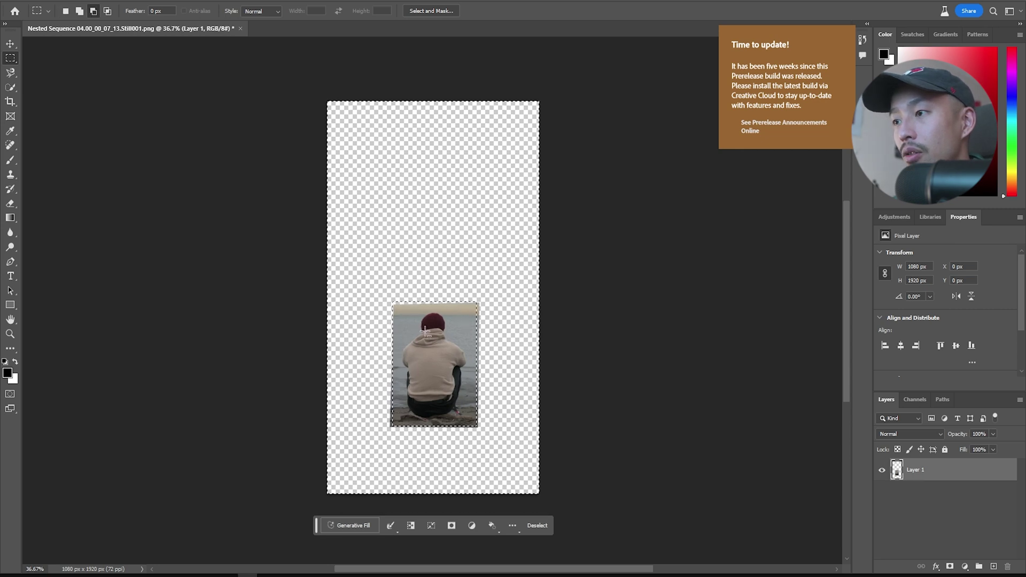
{"action": "scroll", "coordinate": [425, 332], "scroll_direction": "up", "scroll_amount": 3}
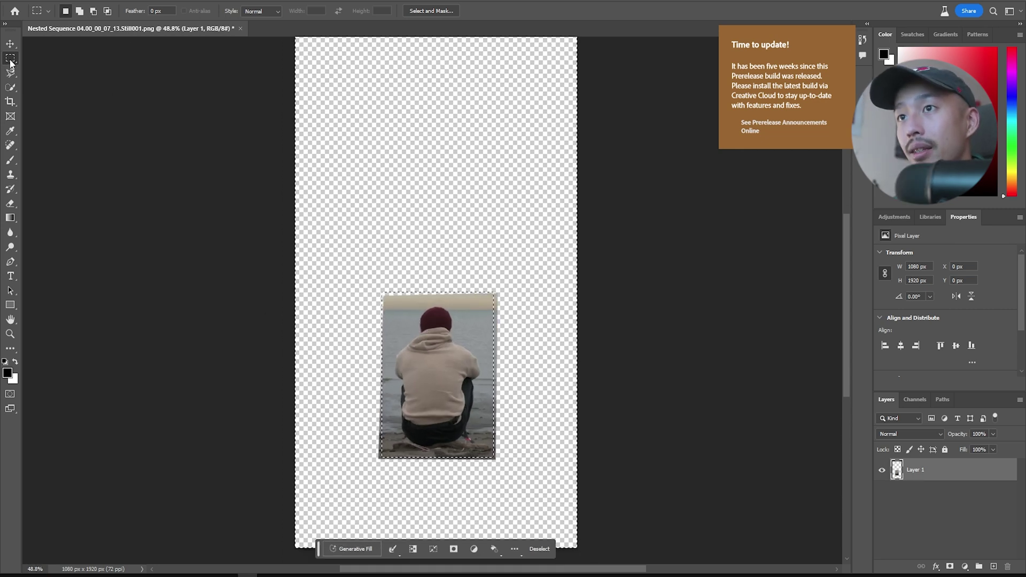
{"action": "left_click", "coordinate": [388, 300]}
{"action": "left_click_drag", "start_coordinate": [389, 301], "coordinate": [491, 454]}
{"action": "right_click", "coordinate": [459, 174]}
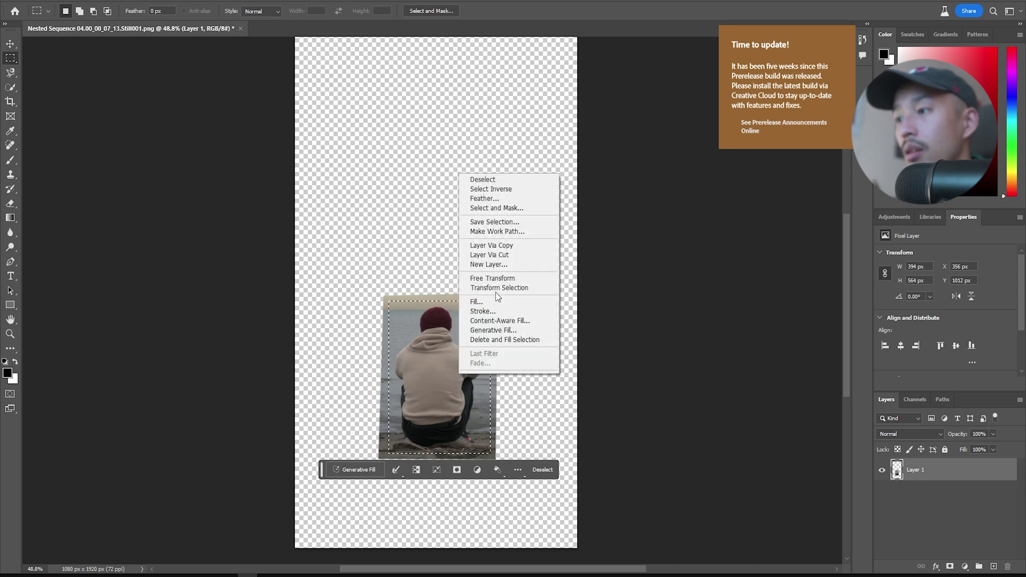
{"action": "left_click", "coordinate": [521, 194]}
Generative-fill the surroundings with 'put me in a mountain' and hide the original photo layer
{"action": "left_click", "coordinate": [353, 545]}
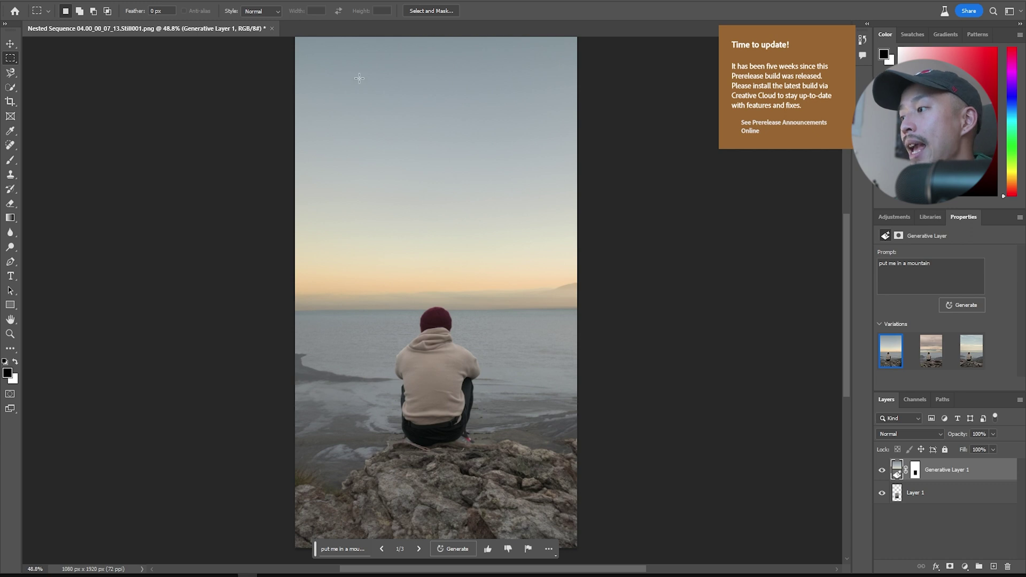
{"action": "left_click", "coordinate": [880, 497]}
{"action": "left_click", "coordinate": [882, 495]}
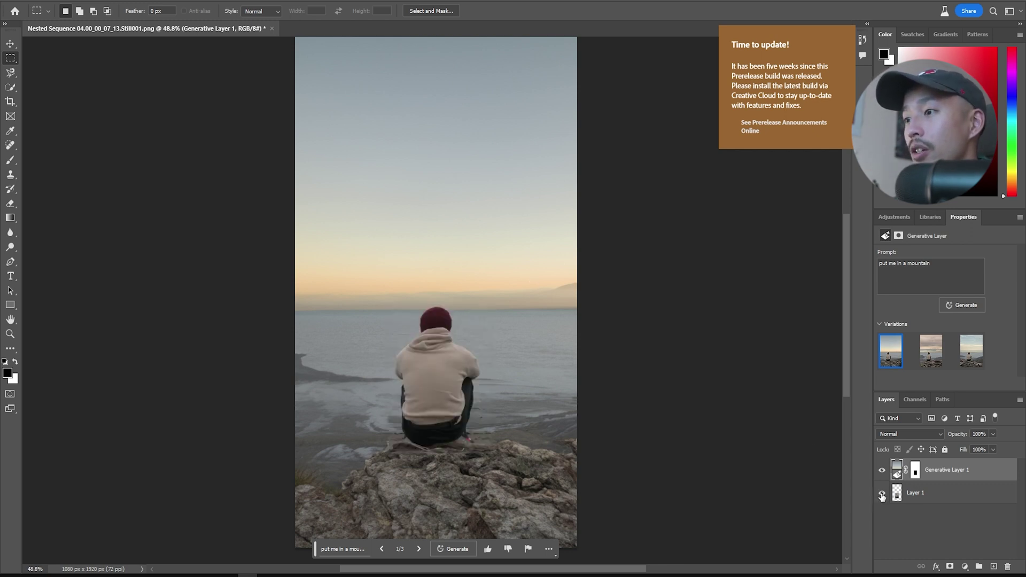
{"action": "left_click", "coordinate": [882, 496]}
{"action": "left_click", "coordinate": [19, 2]}
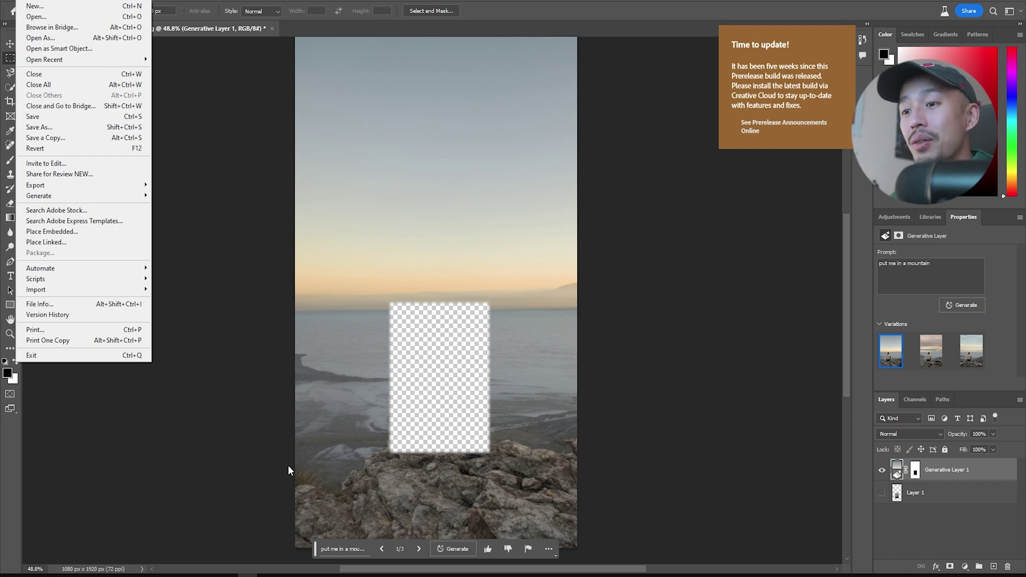
{"action": "left_click", "coordinate": [192, 519]}
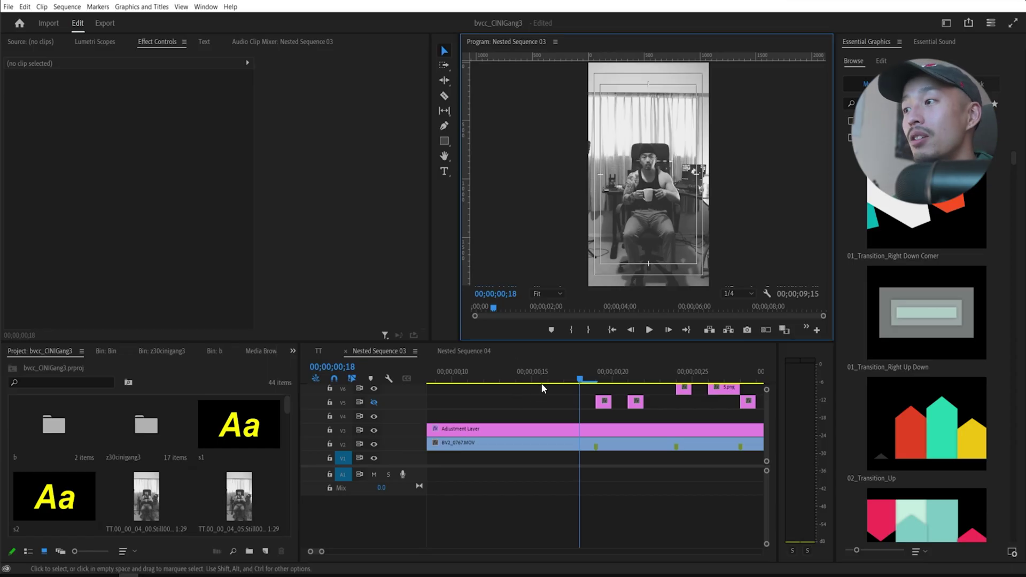
Return to Premiere Pro, stop playback, zoom the timeline and park at 00;00;02;24
{"action": "left_click", "coordinate": [528, 380]}
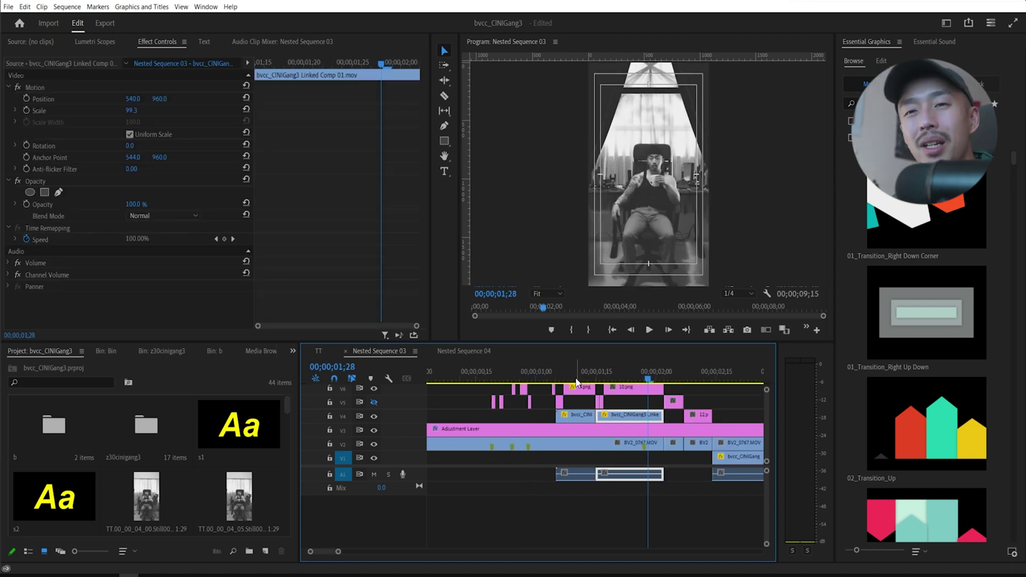
{"action": "scroll", "coordinate": [583, 379], "scroll_direction": "right", "scroll_amount": 2}
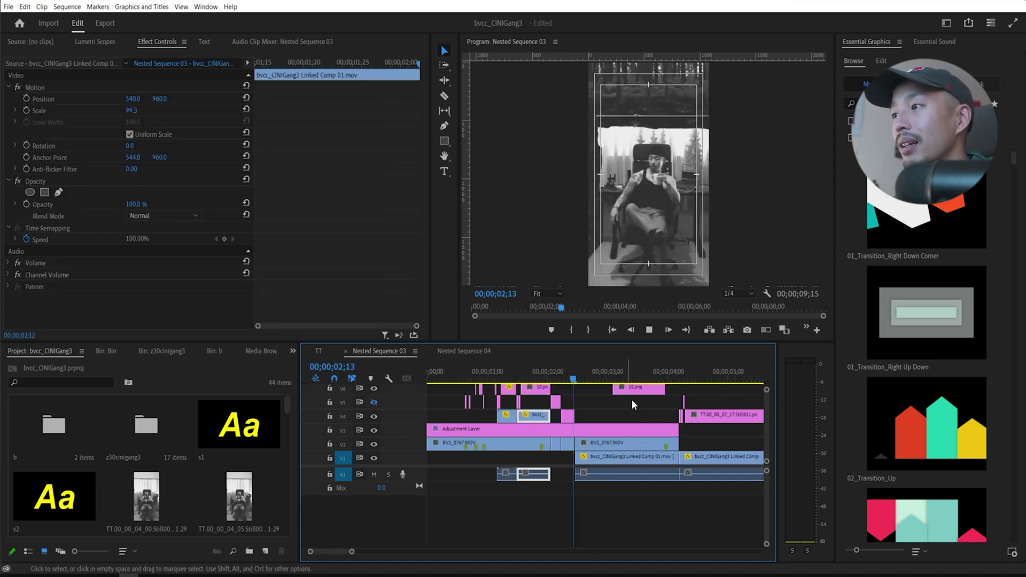
{"action": "key", "text": "space"}
{"action": "key", "text": "minus"}
{"action": "key", "text": "equal"}
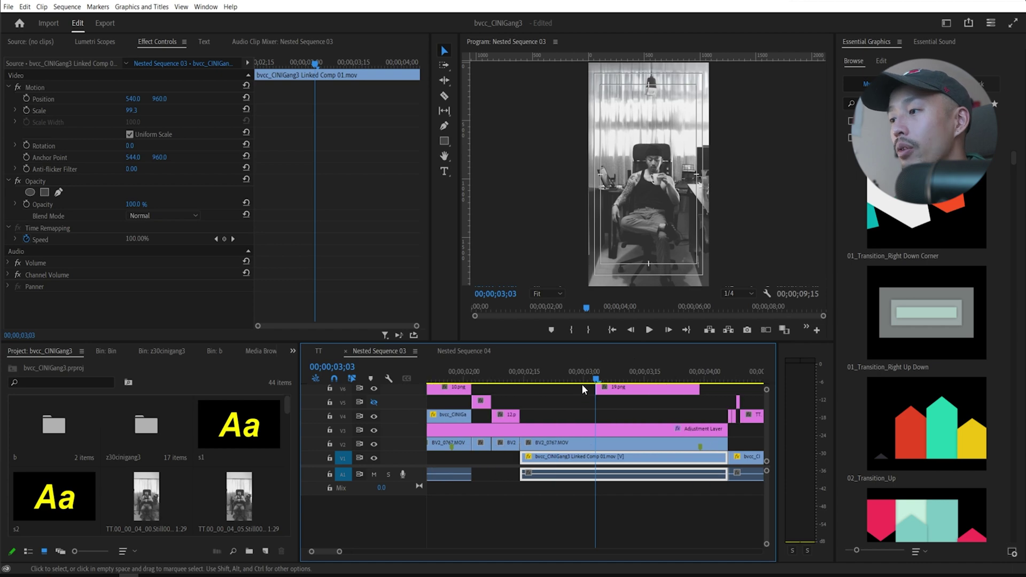
{"action": "left_click", "coordinate": [560, 378]}
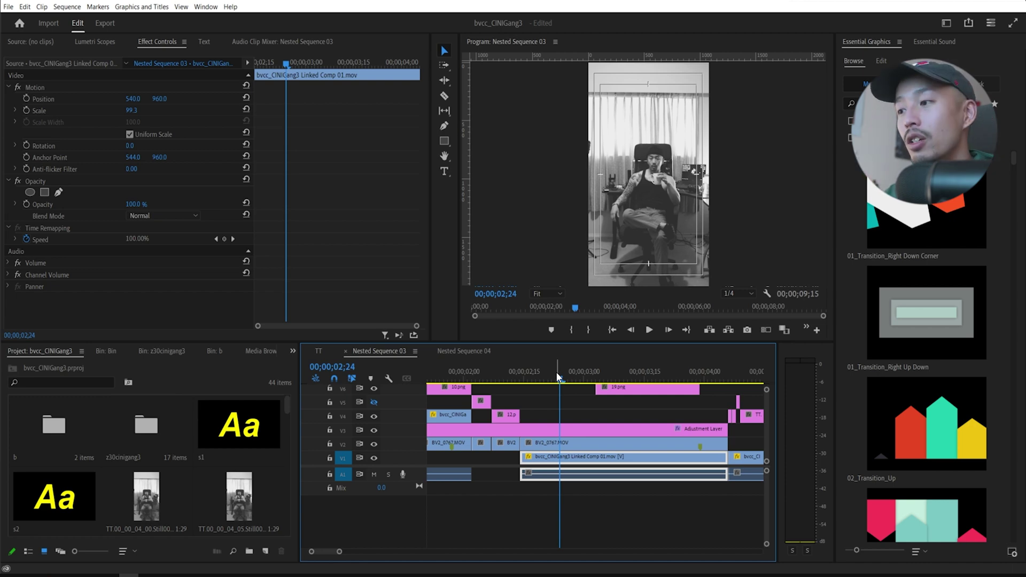
Hide the adjustment layer and tracks V3 to V6, showing colour footage at 00;00;02;17
{"action": "left_click", "coordinate": [374, 431]}
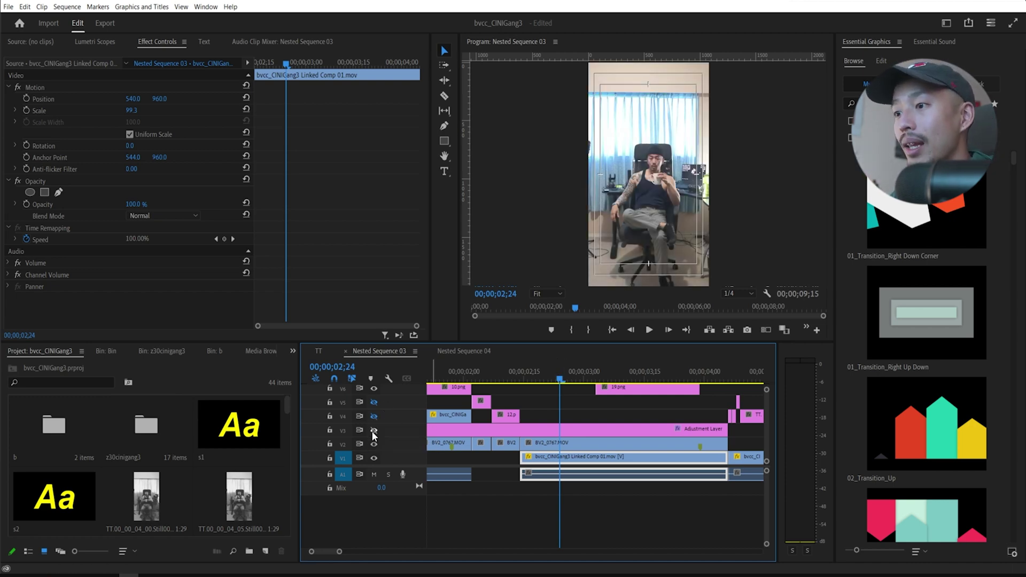
{"action": "left_click", "coordinate": [373, 431]}
{"action": "left_click", "coordinate": [374, 444]}
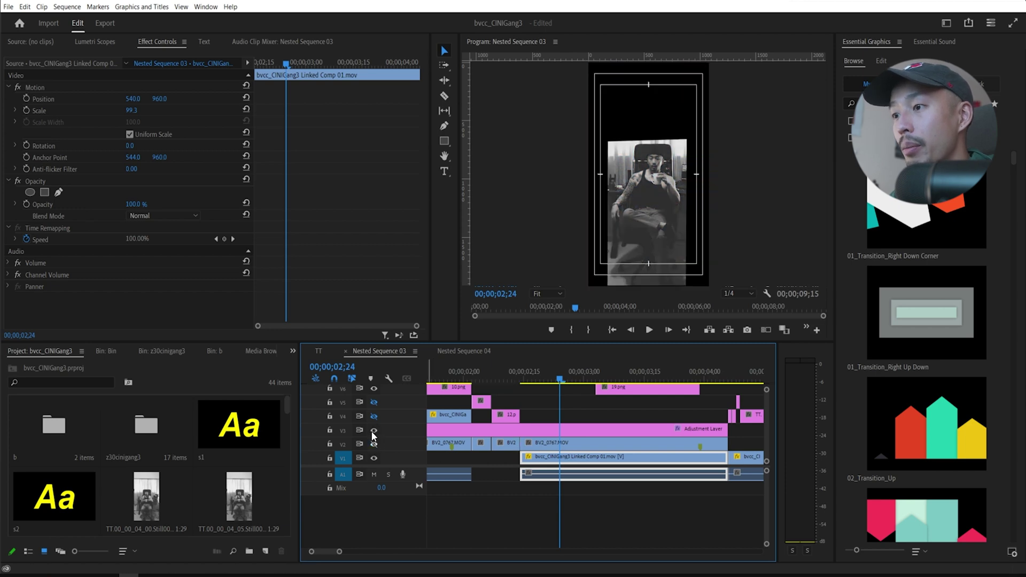
{"action": "left_click", "coordinate": [374, 431]}
{"action": "left_click", "coordinate": [374, 389]}
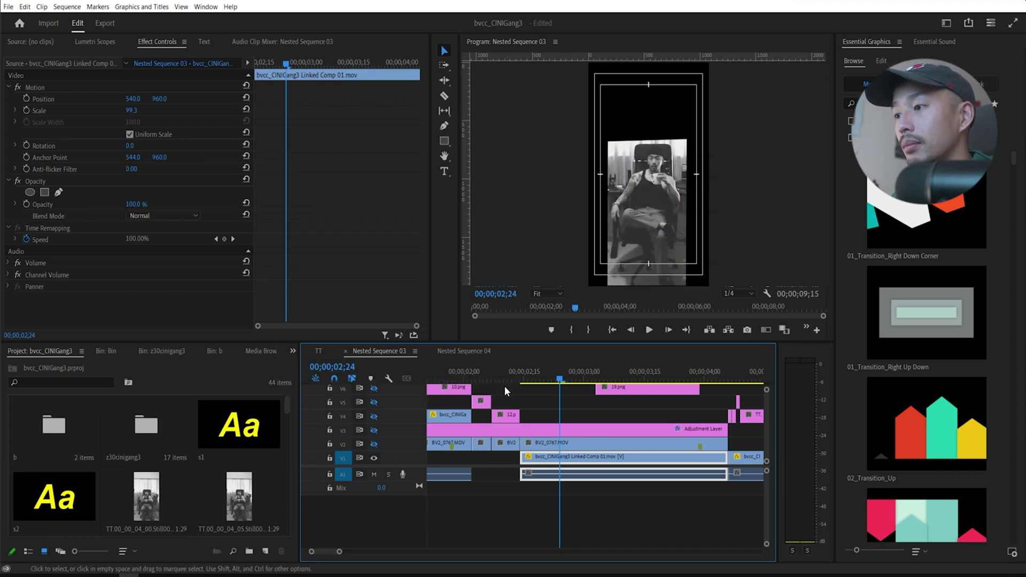
{"action": "left_click", "coordinate": [532, 379]}
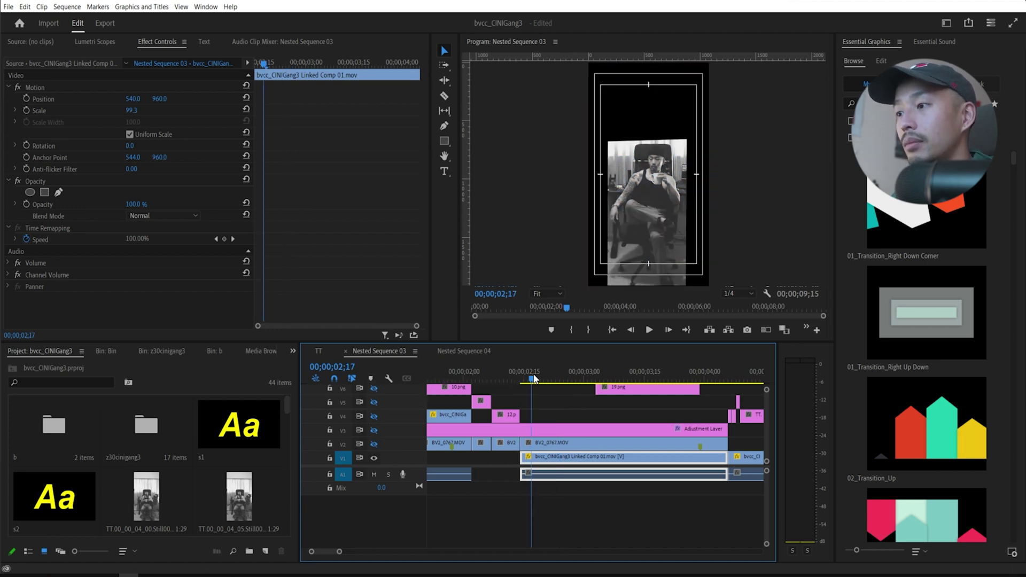
{"action": "left_click", "coordinate": [373, 444]}
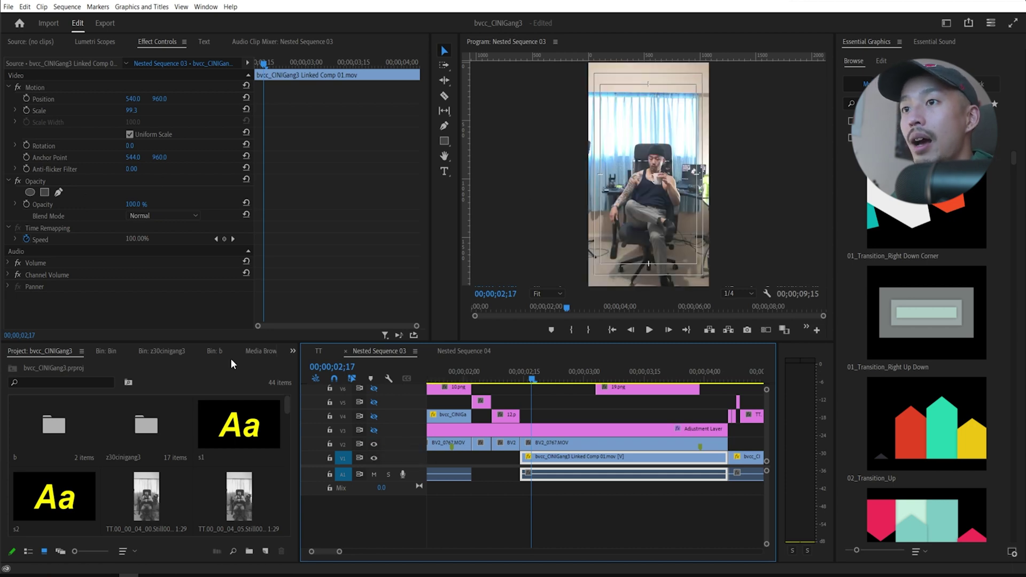
Draw a four-point opacity mask around the seated man on BV2_0767.MOV, then hide track V2
{"action": "left_click", "coordinate": [562, 443]}
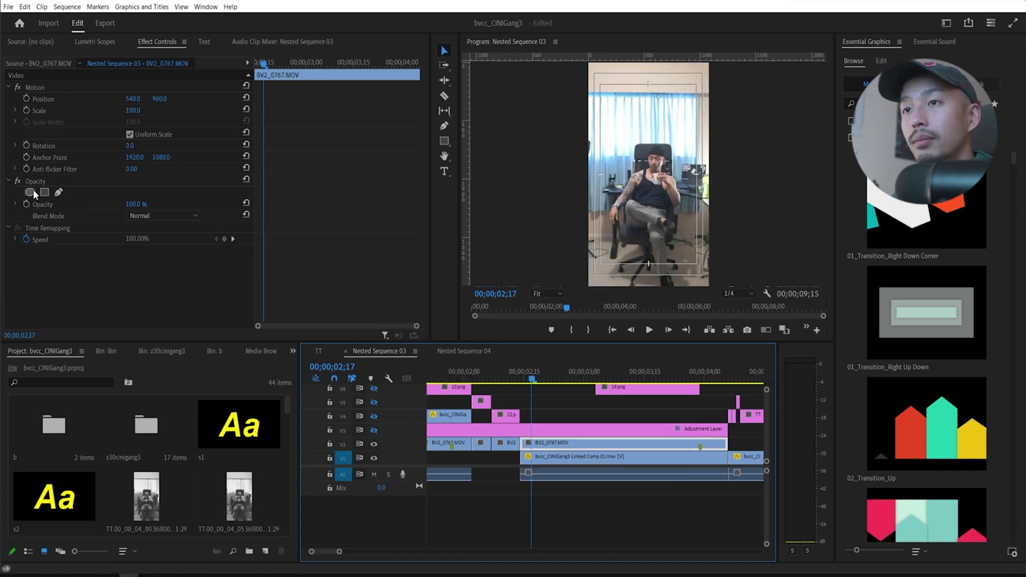
{"action": "left_click", "coordinate": [58, 192]}
{"action": "left_click", "coordinate": [588, 203]}
{"action": "left_click", "coordinate": [615, 139]}
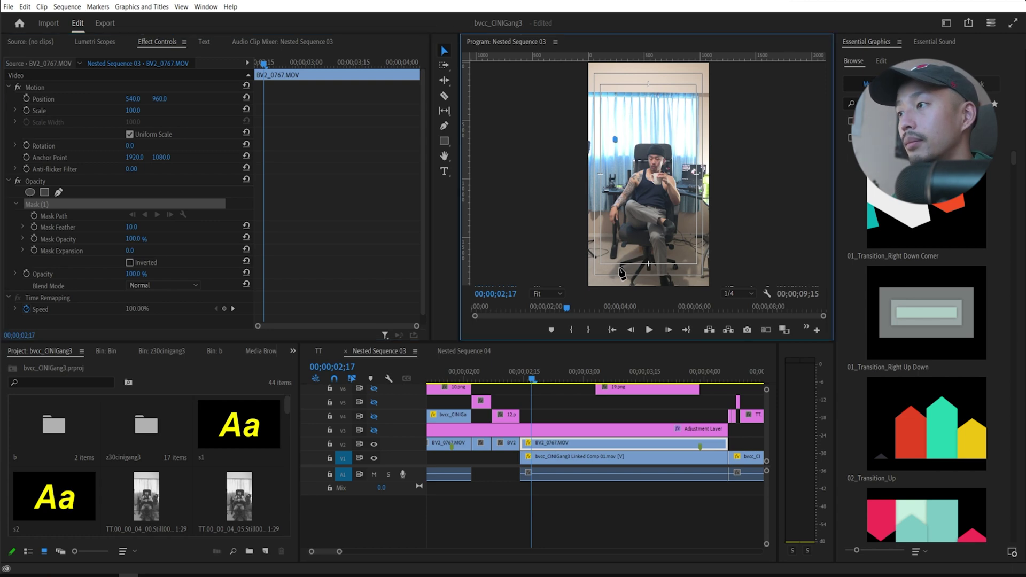
{"action": "left_click", "coordinate": [618, 267]}
{"action": "left_click", "coordinate": [695, 270]}
{"action": "left_click", "coordinate": [685, 129]}
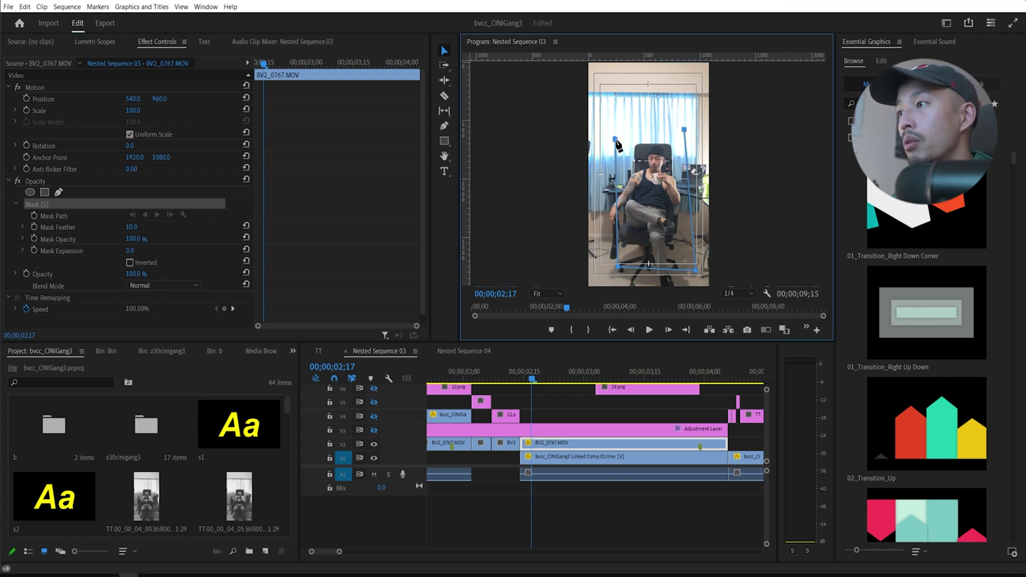
{"action": "left_click", "coordinate": [615, 139]}
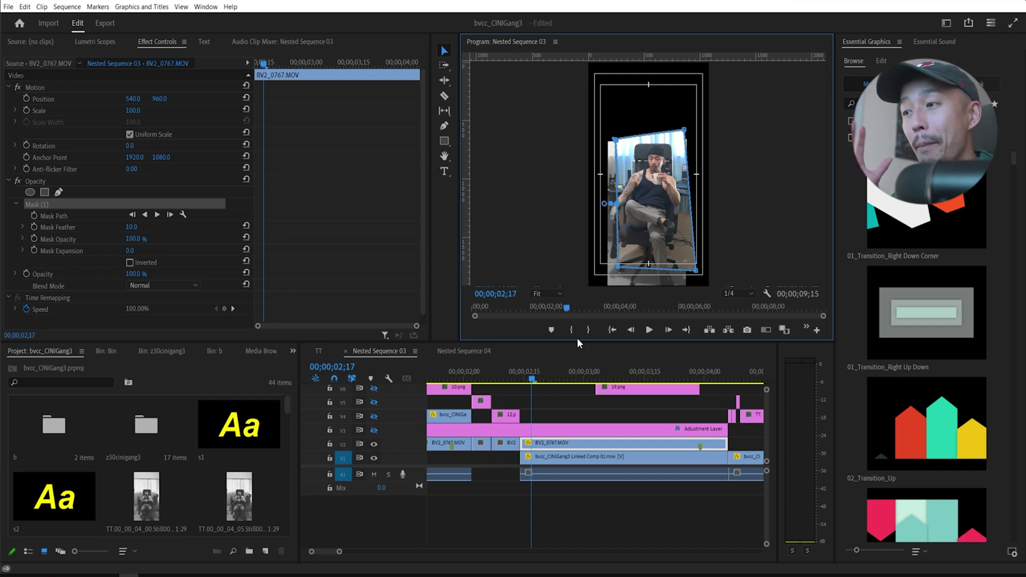
{"action": "left_click", "coordinate": [374, 444]}
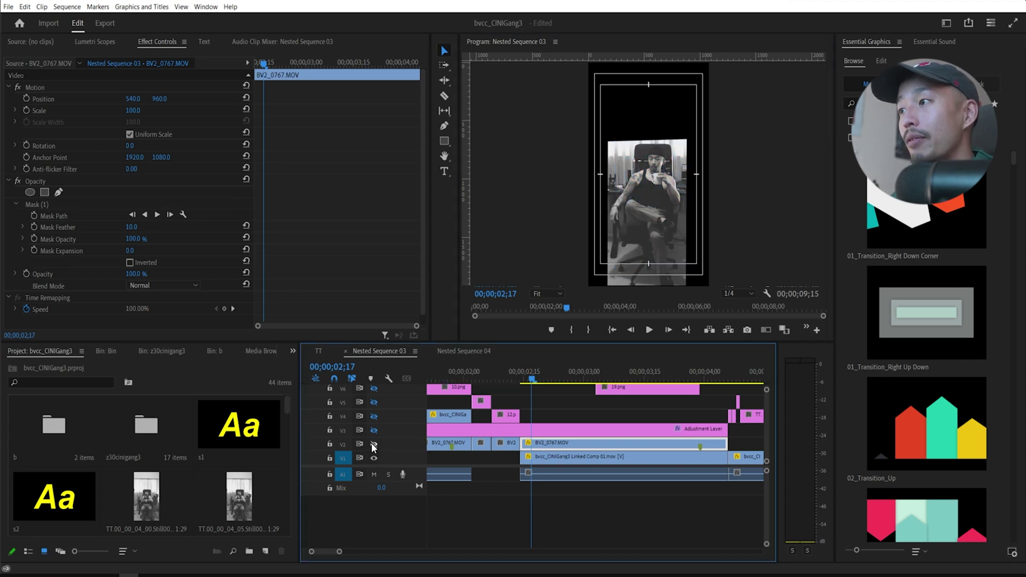
Load the bvcc_CINIGang3 Linked Comp 01.mov clip from V1 into the Source monitor and scrub it
{"action": "left_click", "coordinate": [588, 458]}
{"action": "key", "text": "shift+Right"}
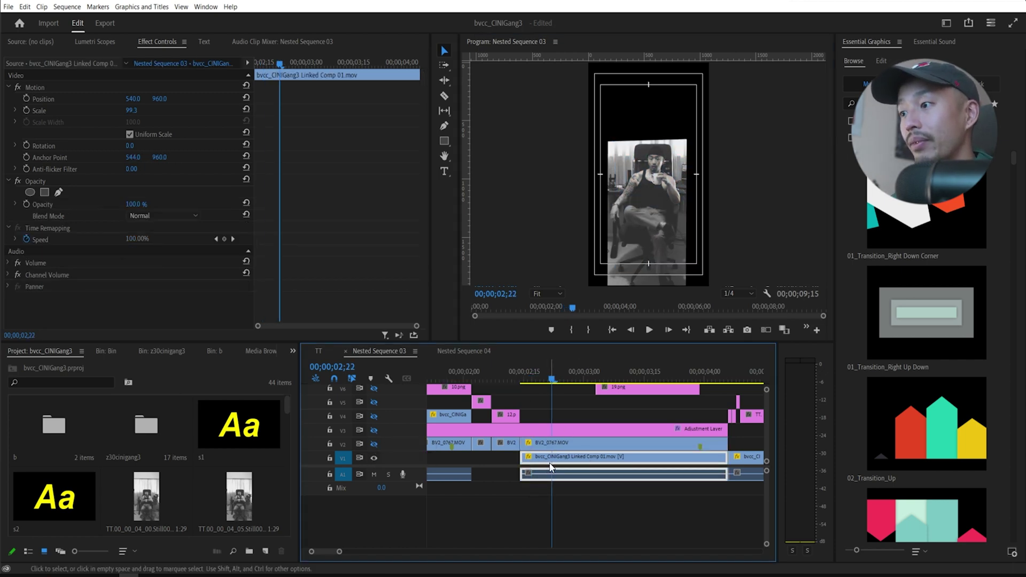
{"action": "double_click", "coordinate": [557, 460]}
{"action": "left_click_drag", "start_coordinate": [75, 308], "coordinate": [367, 340]}
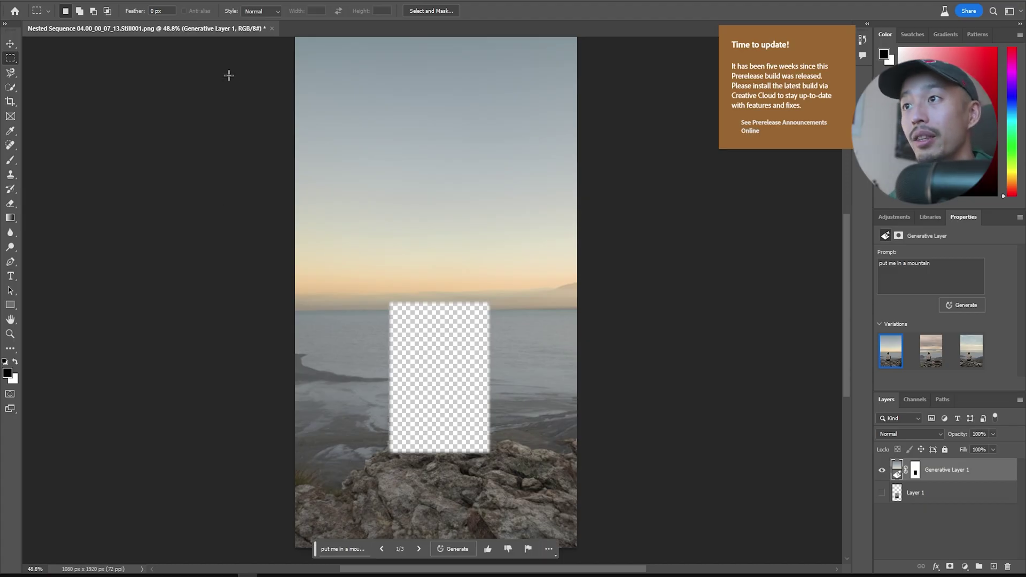
Close the generated mountain document without saving changes
{"action": "left_click", "coordinate": [272, 28]}
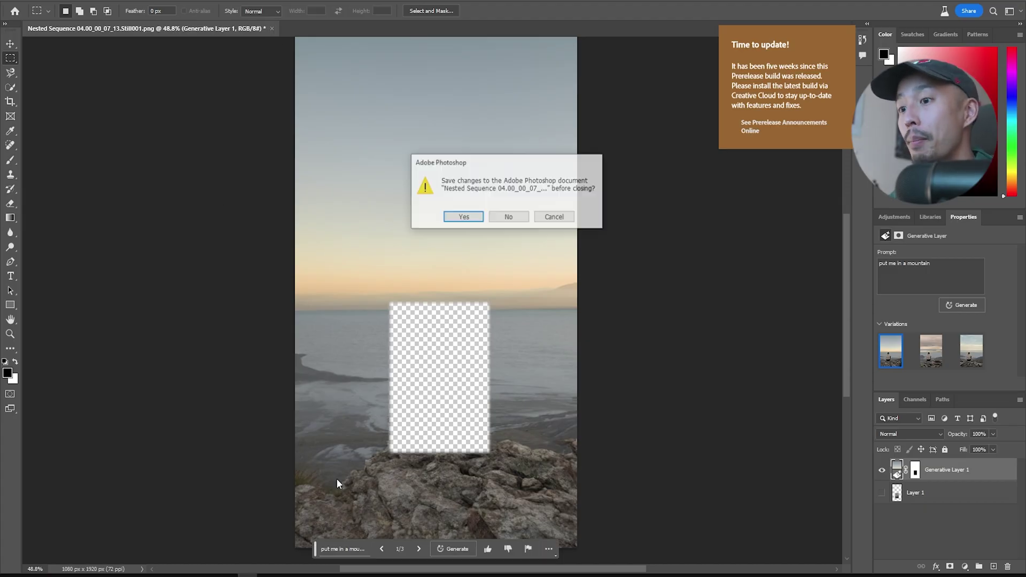
{"action": "left_click", "coordinate": [509, 217]}
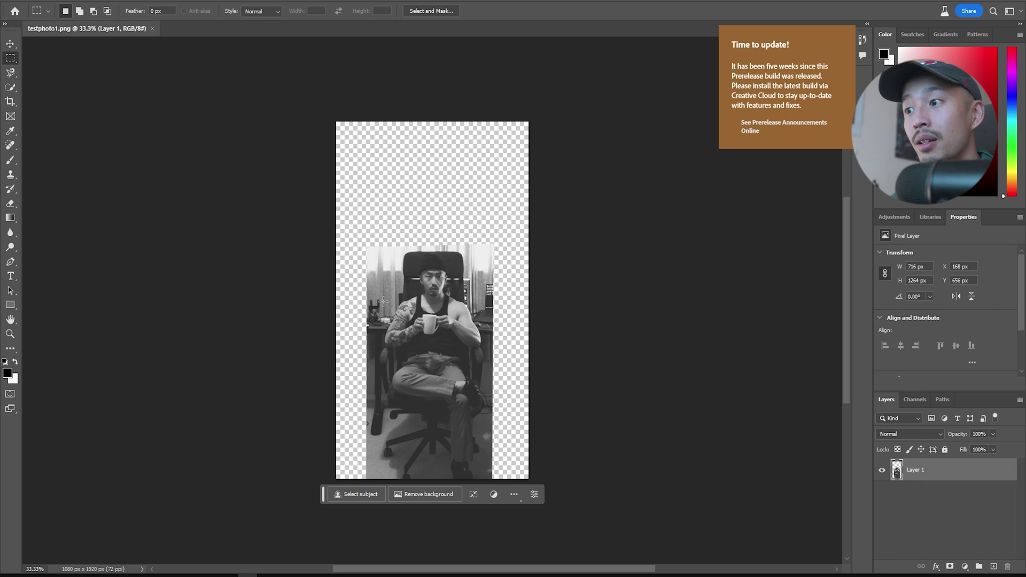
{"action": "scroll", "coordinate": [396, 299], "scroll_direction": "up", "scroll_amount": 1}
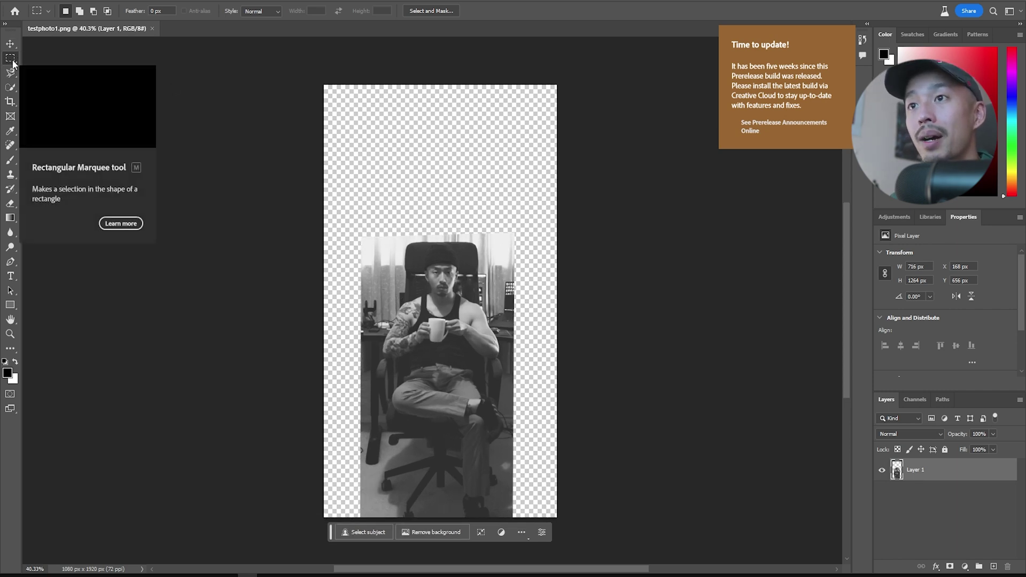
On testphoto1.png, marquee a rectangle around the seated man and select the inverse
{"action": "left_click_drag", "start_coordinate": [371, 244], "coordinate": [474, 345]}
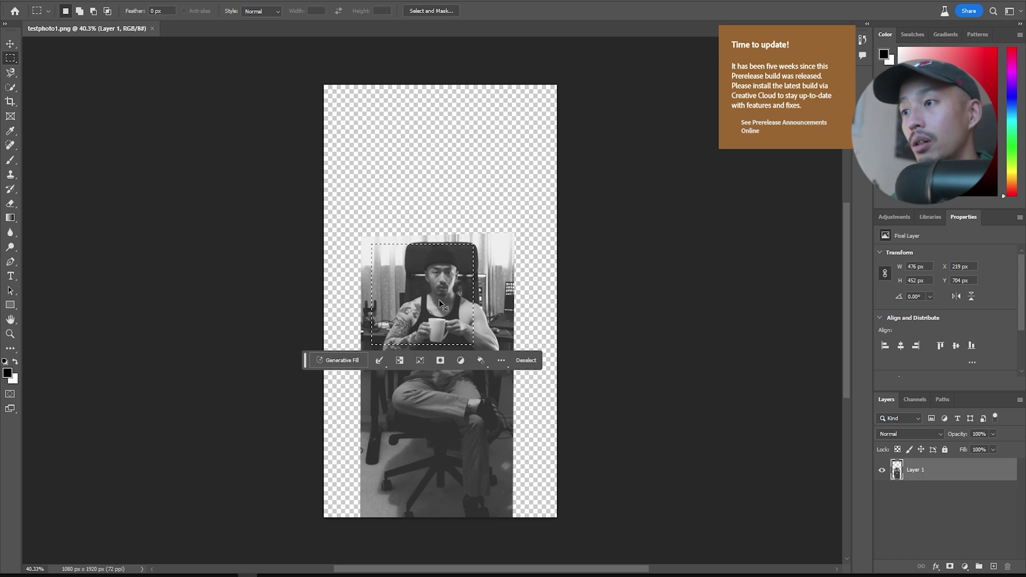
{"action": "left_click", "coordinate": [439, 300]}
{"action": "left_click_drag", "start_coordinate": [369, 241], "coordinate": [509, 535]}
{"action": "right_click", "coordinate": [424, 345]}
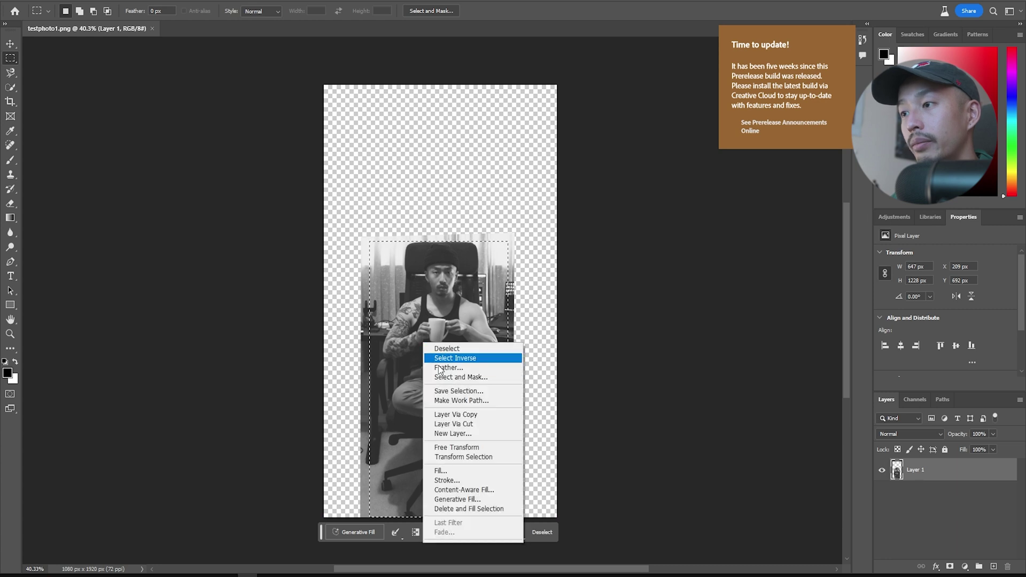
{"action": "left_click", "coordinate": [480, 365]}
Generative-fill the man's surroundings and keep variation 2, the bright room with a potted tree
{"action": "left_click", "coordinate": [358, 529]}
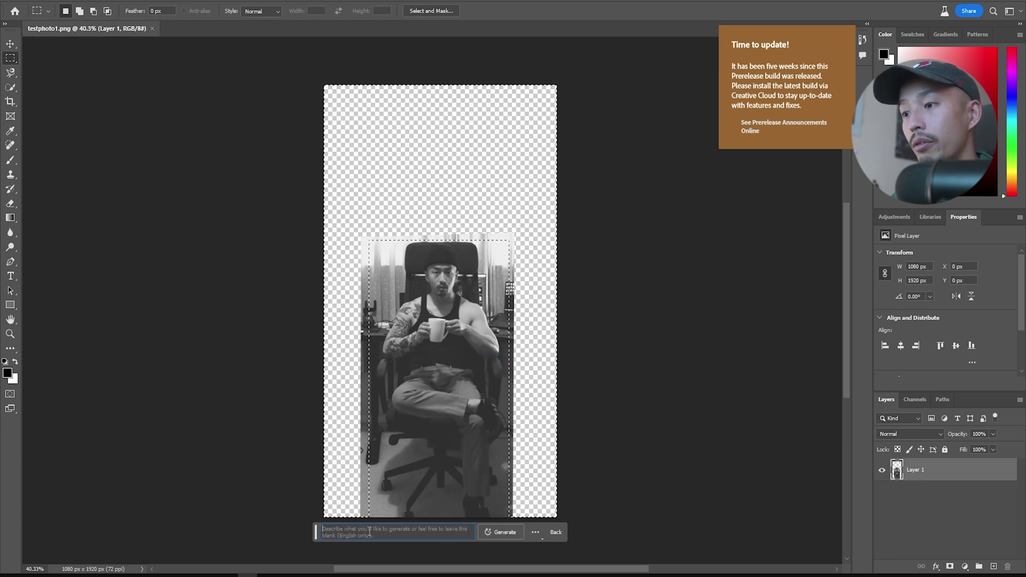
{"action": "left_click", "coordinate": [495, 533]}
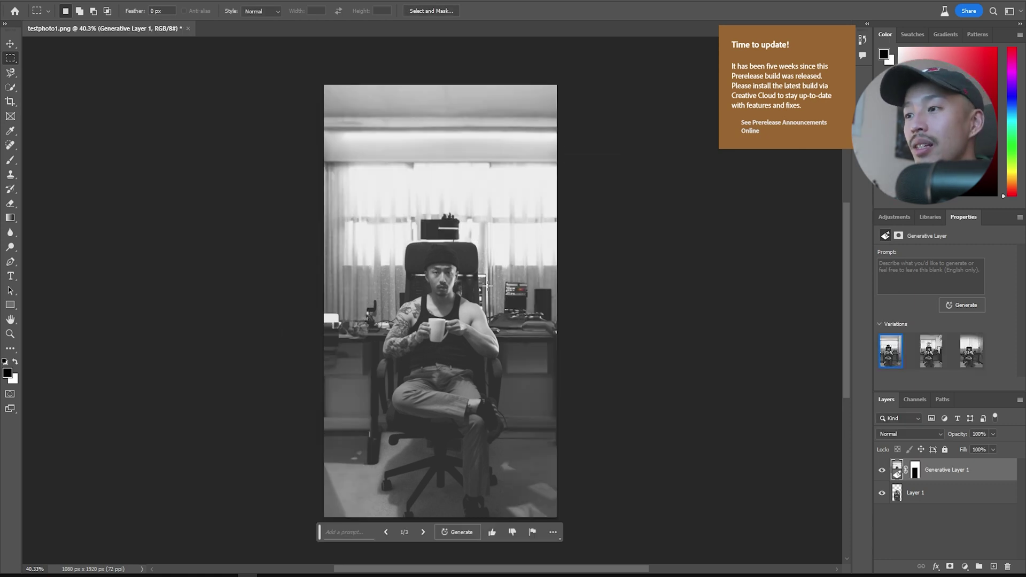
{"action": "scroll", "coordinate": [560, 343], "scroll_direction": "up", "scroll_amount": 5}
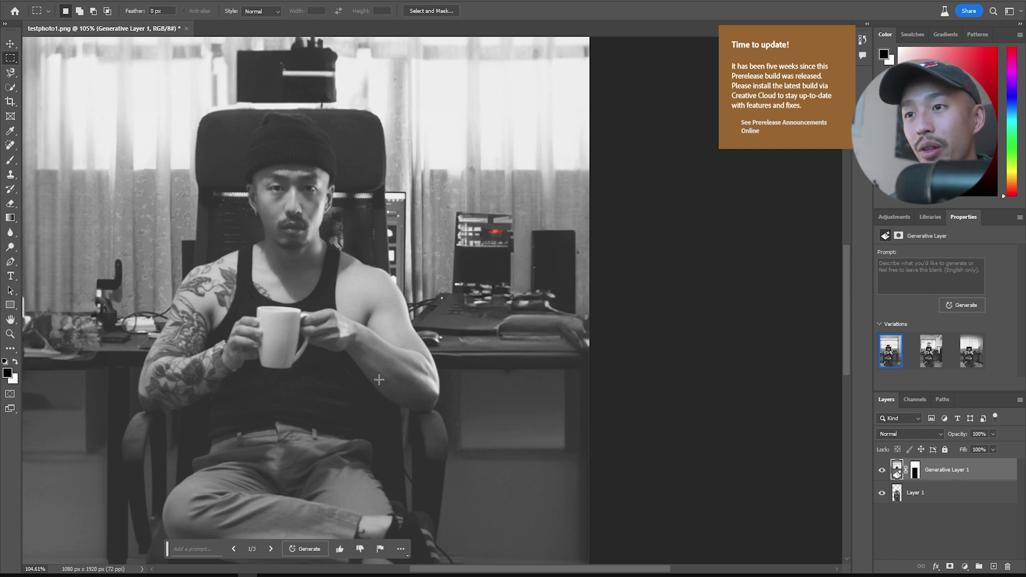
{"action": "scroll", "coordinate": [381, 381], "scroll_direction": "down", "scroll_amount": 4}
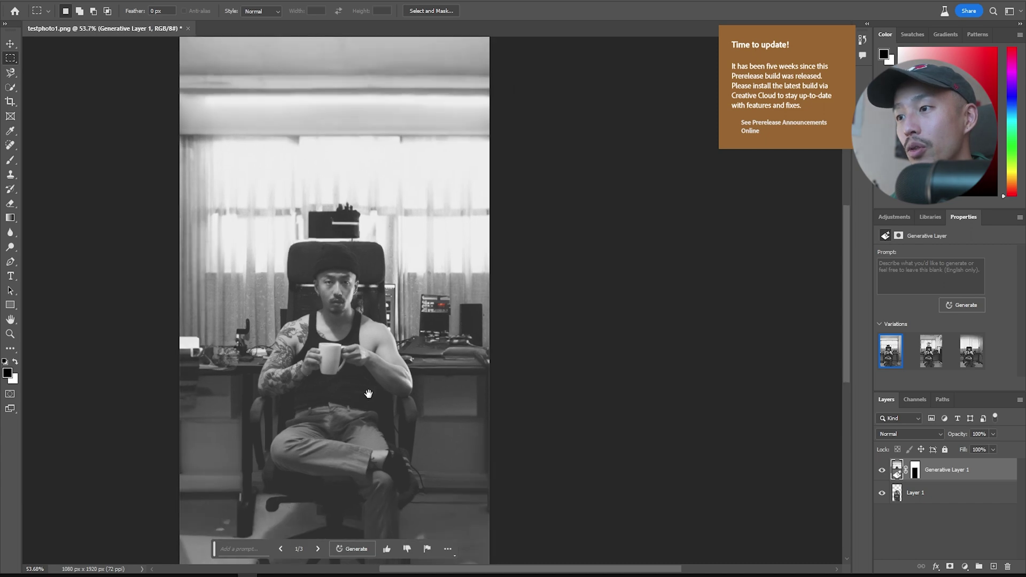
{"action": "left_click_drag", "start_coordinate": [368, 393], "coordinate": [420, 338]}
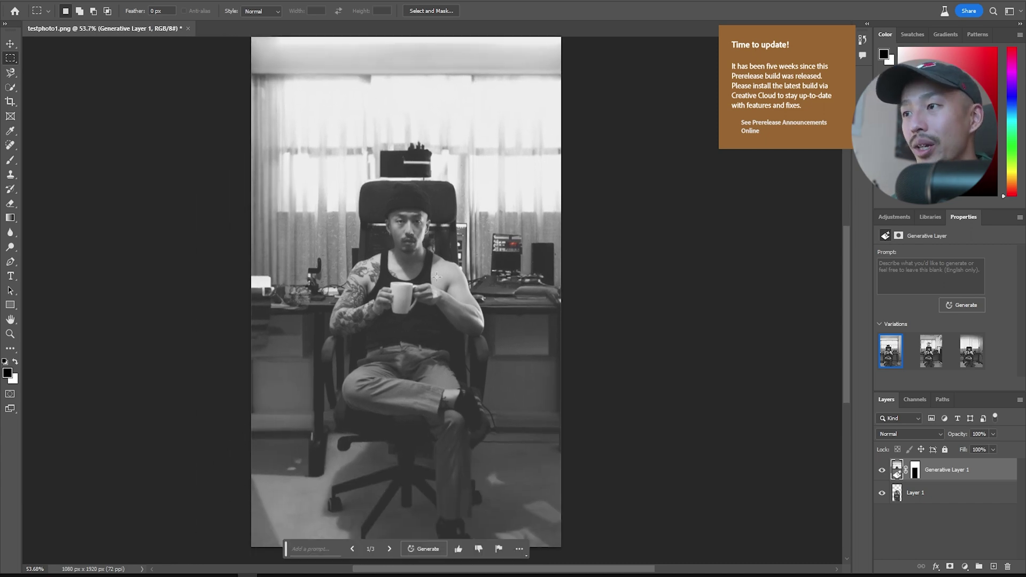
{"action": "left_click", "coordinate": [929, 351]}
{"action": "left_click", "coordinate": [970, 352]}
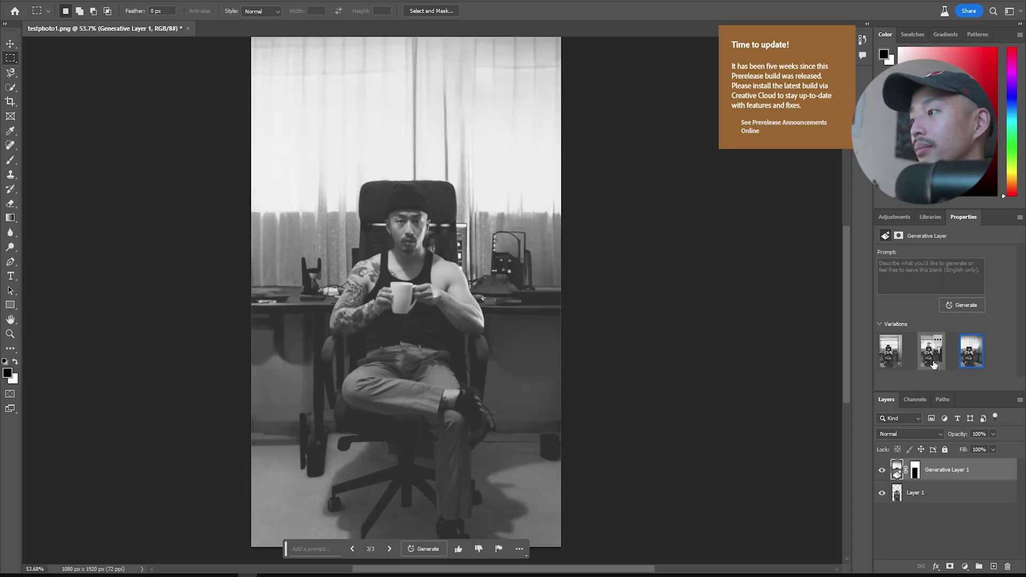
{"action": "left_click", "coordinate": [933, 363]}
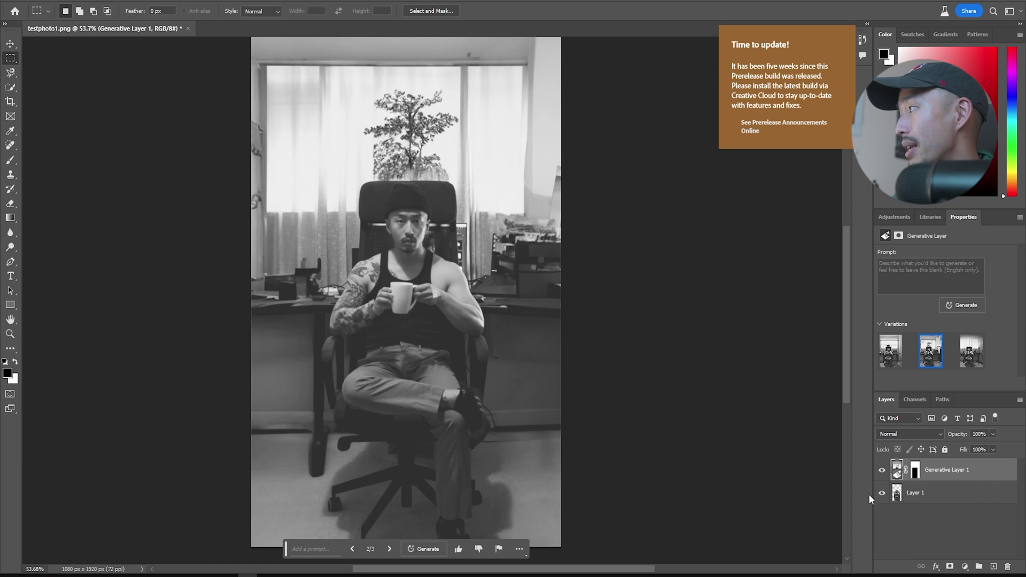
Hide Layer 1 and Quick Export the background as testphoto12.png in the ps1 folder
{"action": "left_click", "coordinate": [883, 493]}
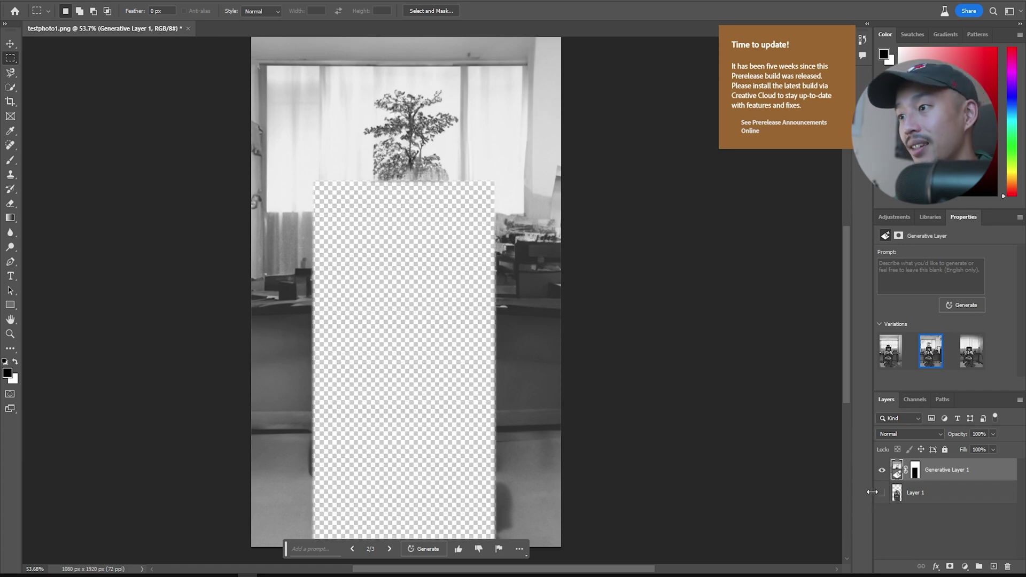
{"action": "left_click", "coordinate": [23, 1]}
{"action": "mouse_move", "coordinate": [63, 187]}
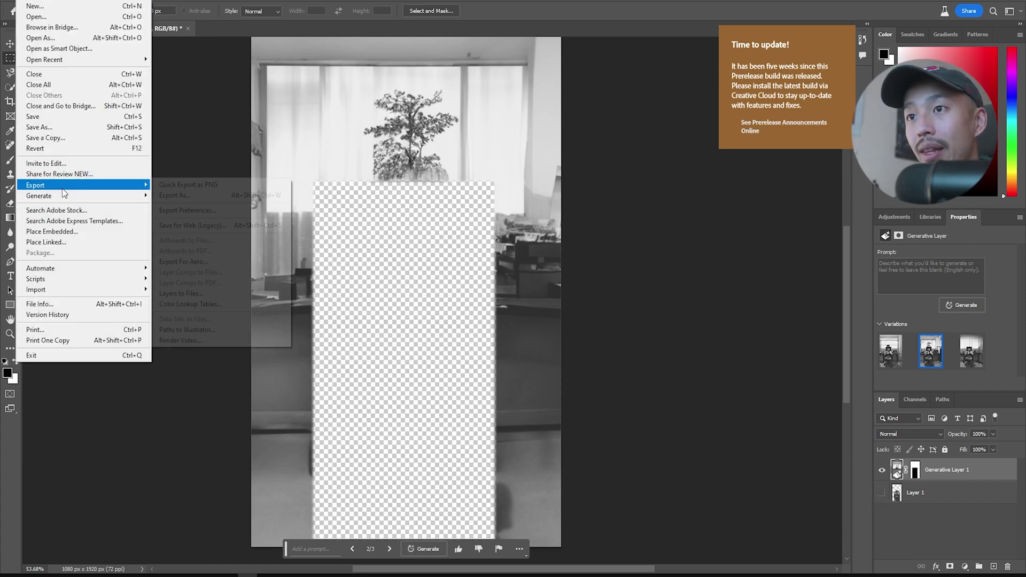
{"action": "left_click", "coordinate": [232, 191]}
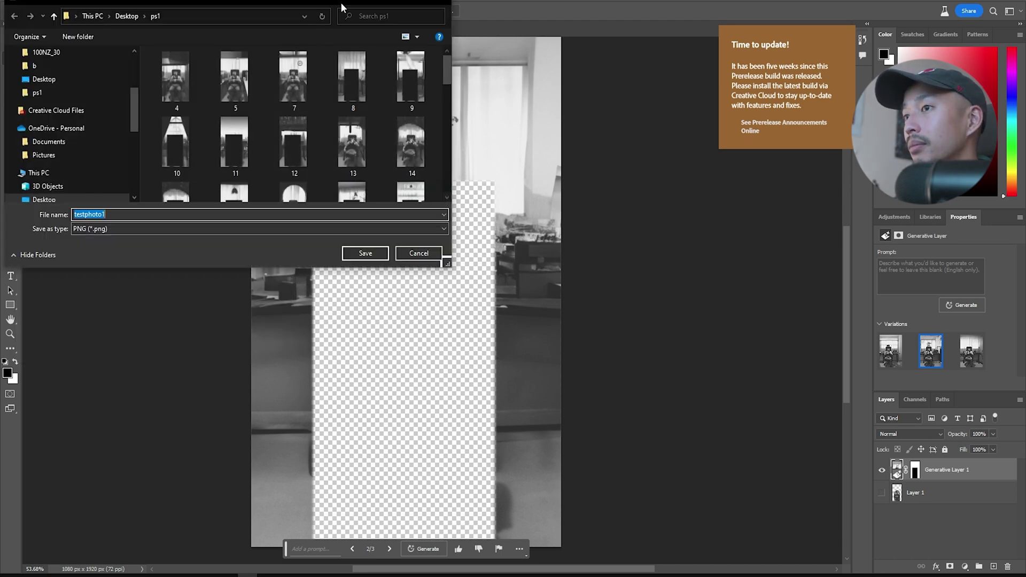
{"action": "left_click", "coordinate": [211, 213]}
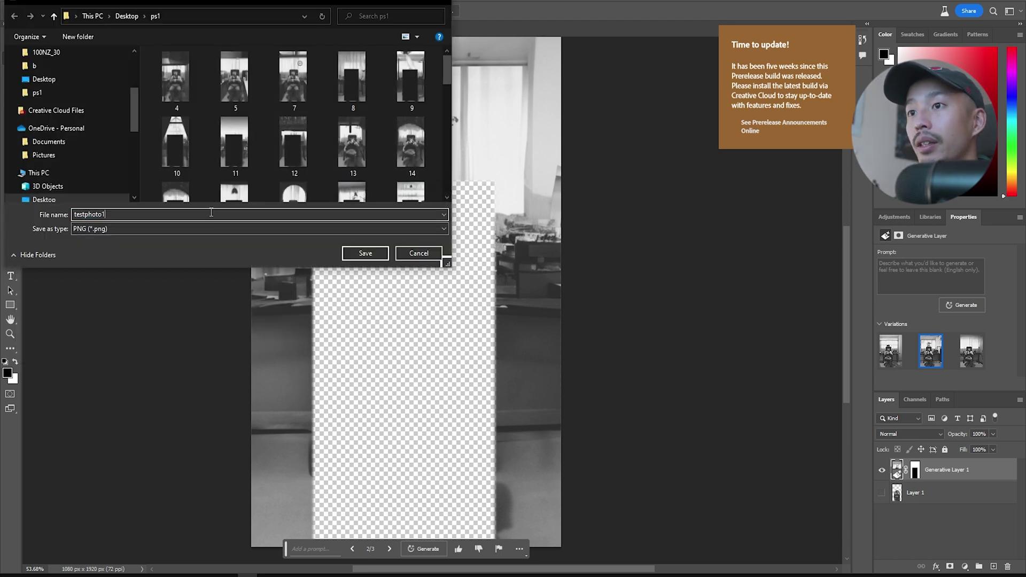
{"action": "left_click", "coordinate": [365, 254]}
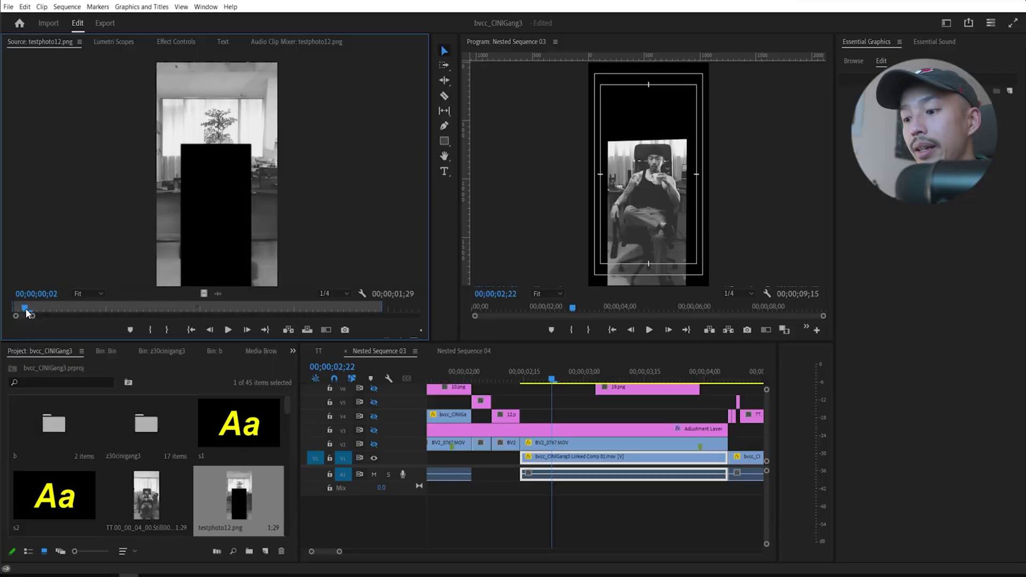
Mark a two-frame out point on testphoto12 and place it on V5 with V5 output on
{"action": "key", "text": "o"}
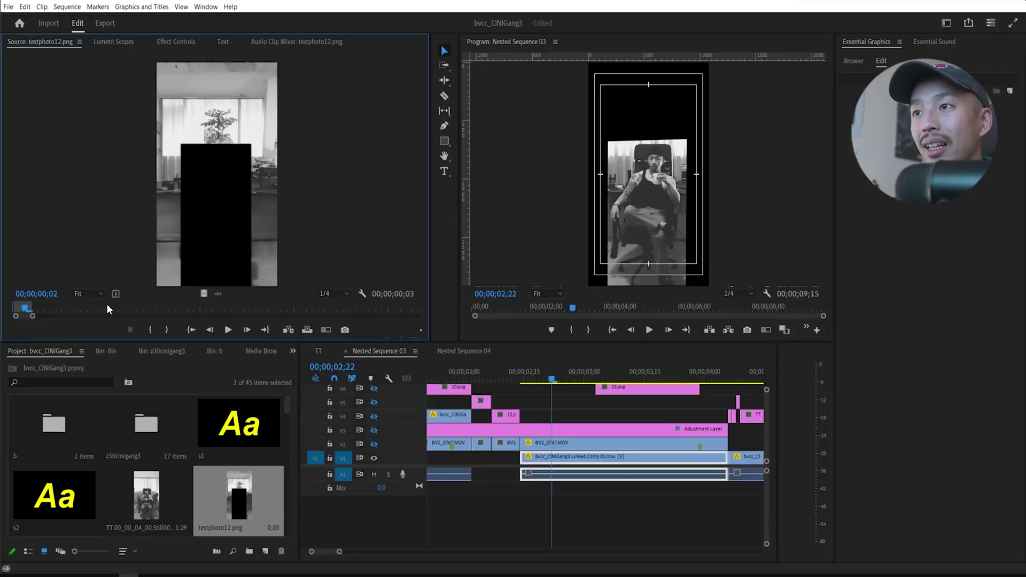
{"action": "left_click_drag", "start_coordinate": [202, 293], "coordinate": [580, 408]}
{"action": "key", "text": "="}
{"action": "left_click", "coordinate": [374, 402]}
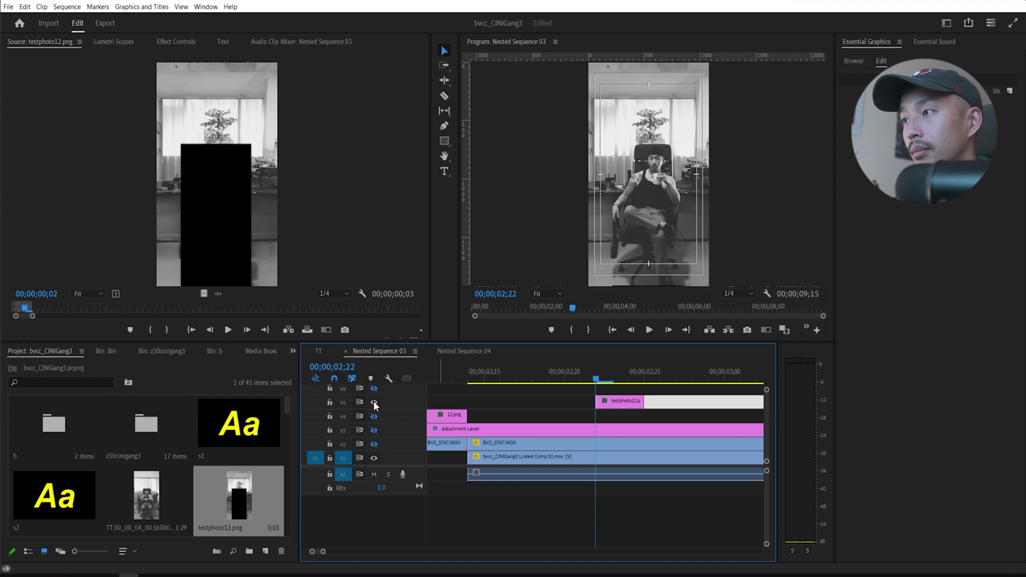
Shorten the testphoto12 clip by one frame and compare frames 02;21 and 02;22
{"action": "key", "text": "d"}
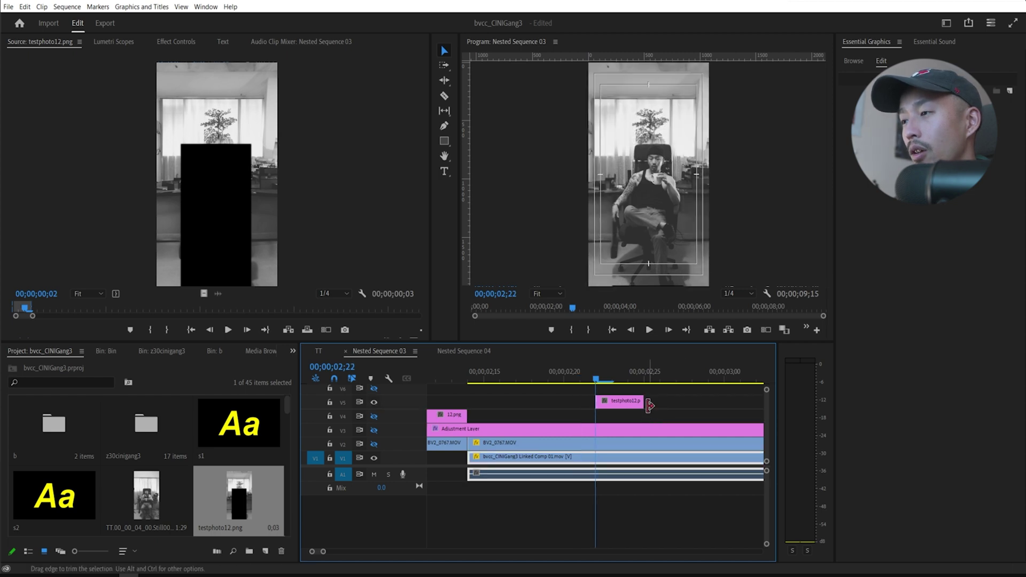
{"action": "left_click_drag", "start_coordinate": [650, 406], "coordinate": [635, 403]}
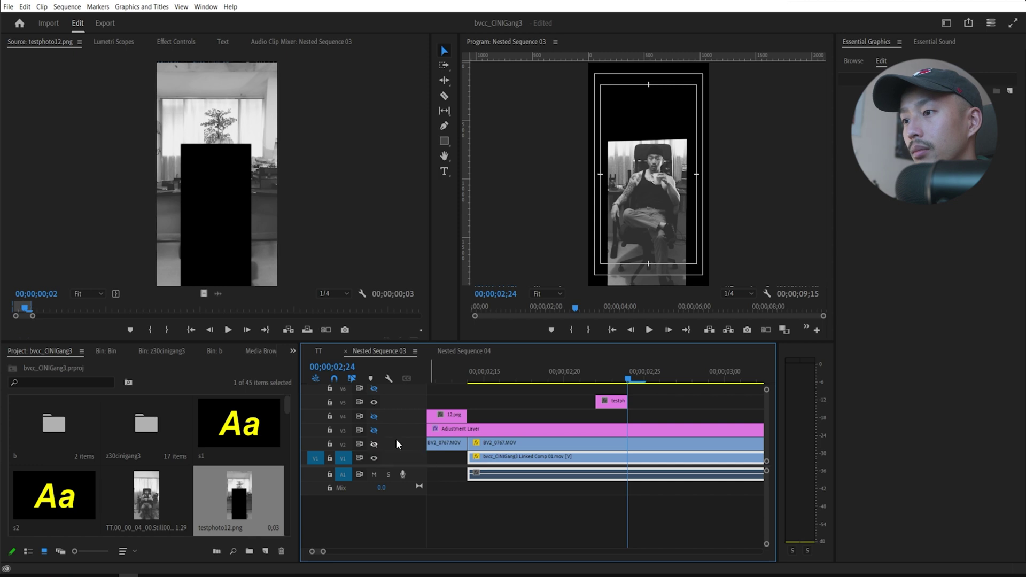
{"action": "left_click", "coordinate": [586, 380]}
{"action": "left_click_drag", "start_coordinate": [591, 381], "coordinate": [614, 378]}
{"action": "key", "text": "minus"}
{"action": "key", "text": "equal"}
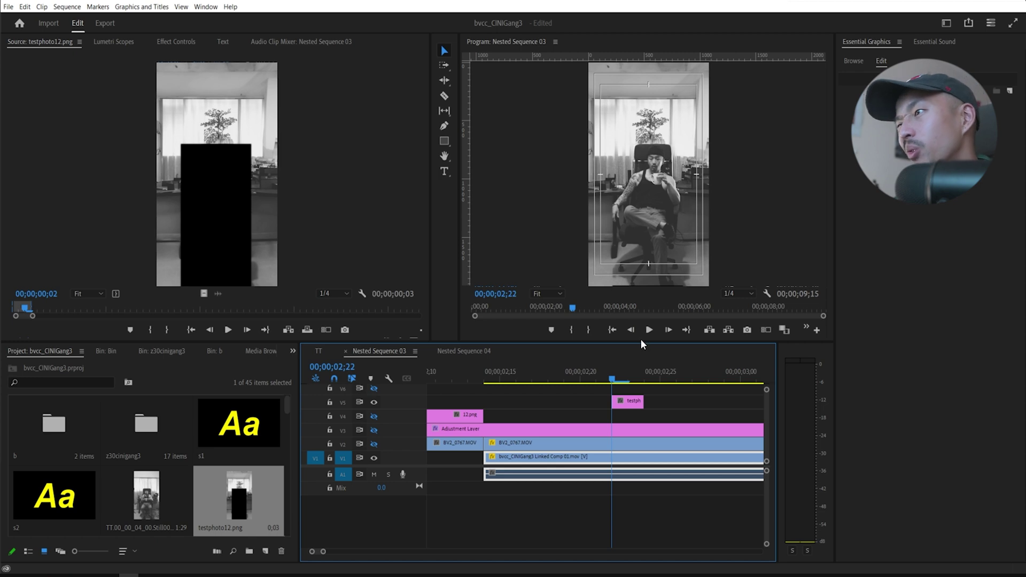
{"action": "key", "text": "minus"}
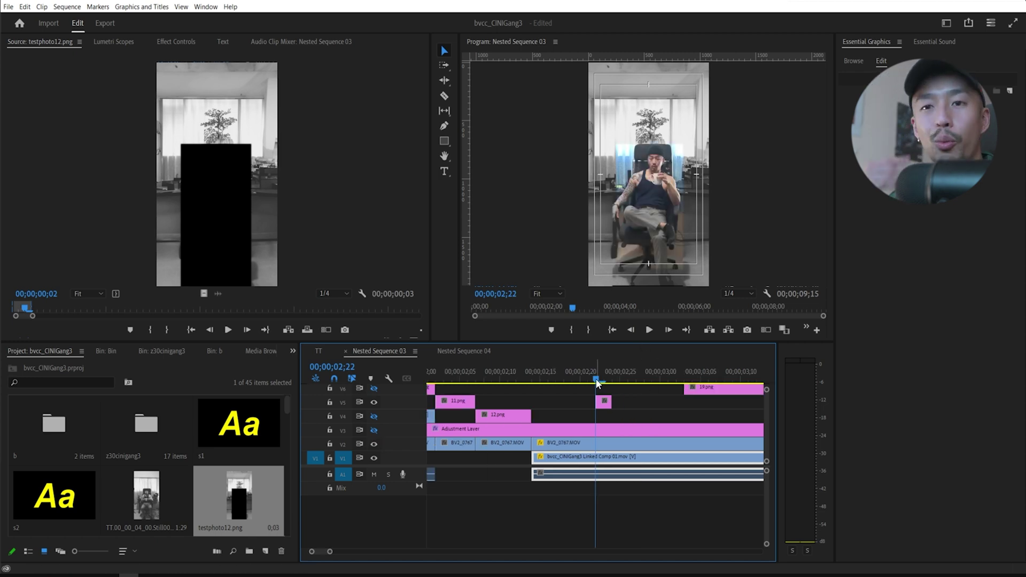
Hide V1 and V2 outputs to check the layering, then show V1 again
{"action": "key", "text": "minus"}
{"action": "key", "text": "equal"}
{"action": "key", "text": "minus"}
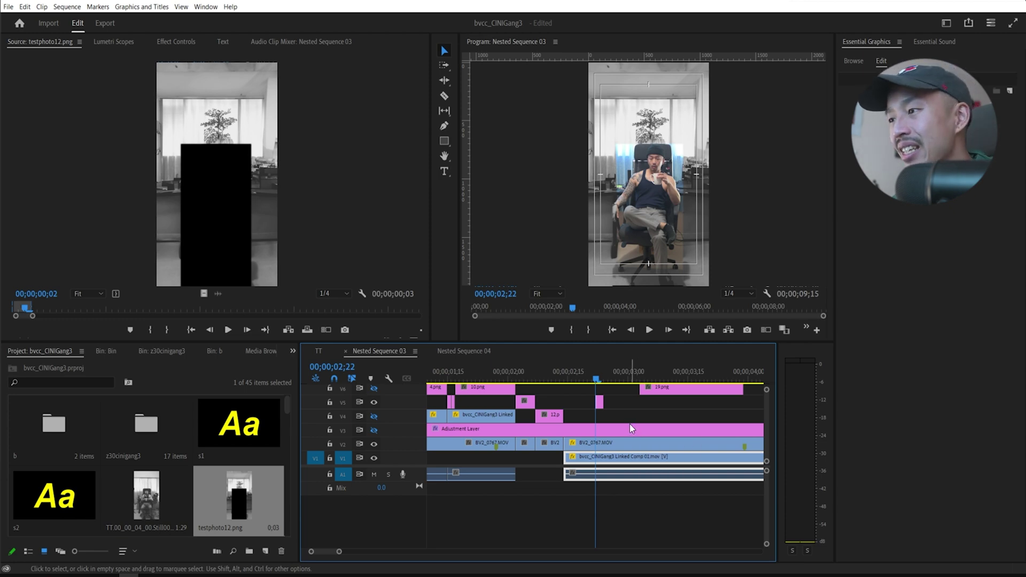
{"action": "key", "text": "equal"}
{"action": "key", "text": "equal"}
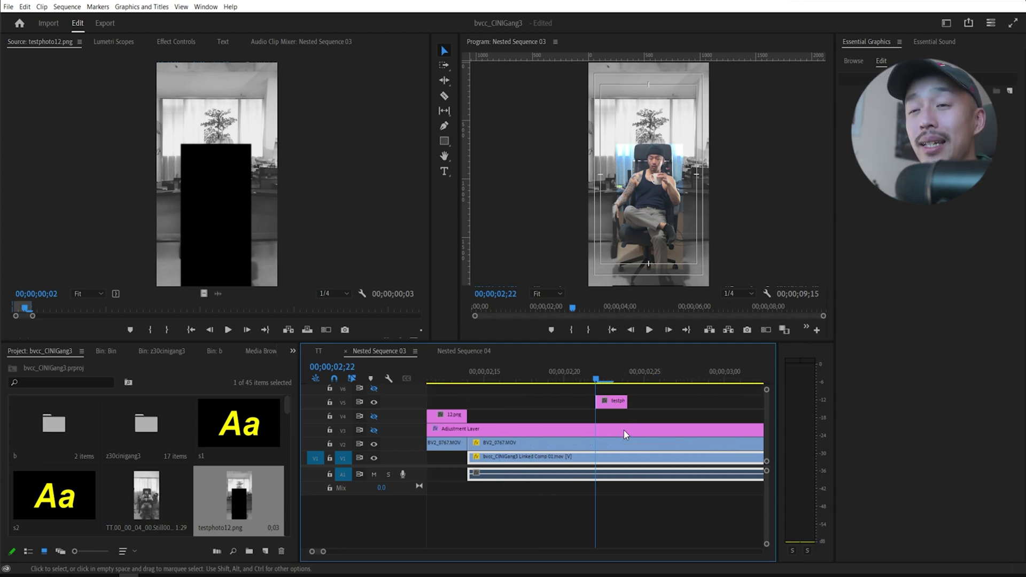
{"action": "left_click", "coordinate": [668, 408]}
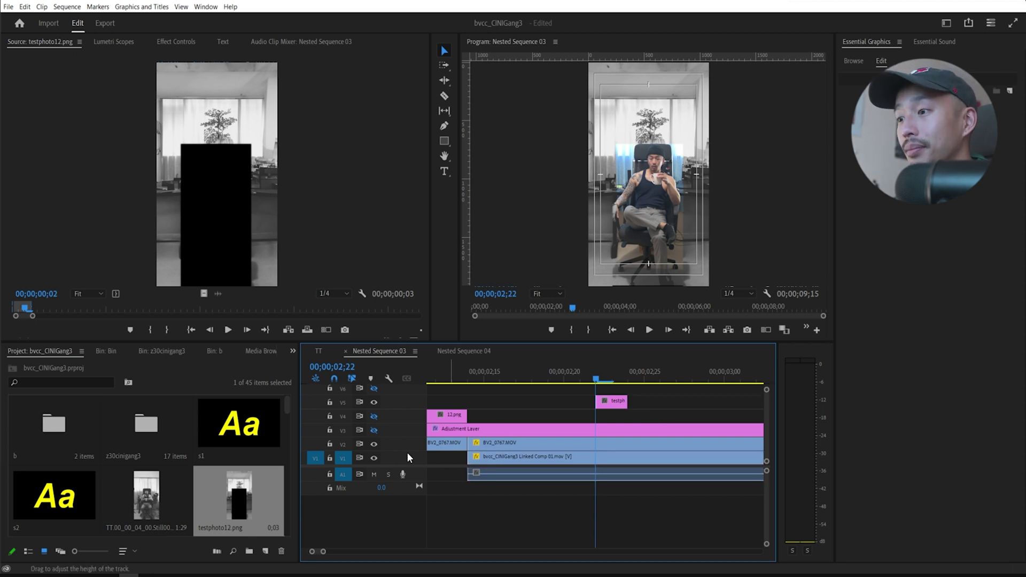
{"action": "left_click", "coordinate": [374, 458]}
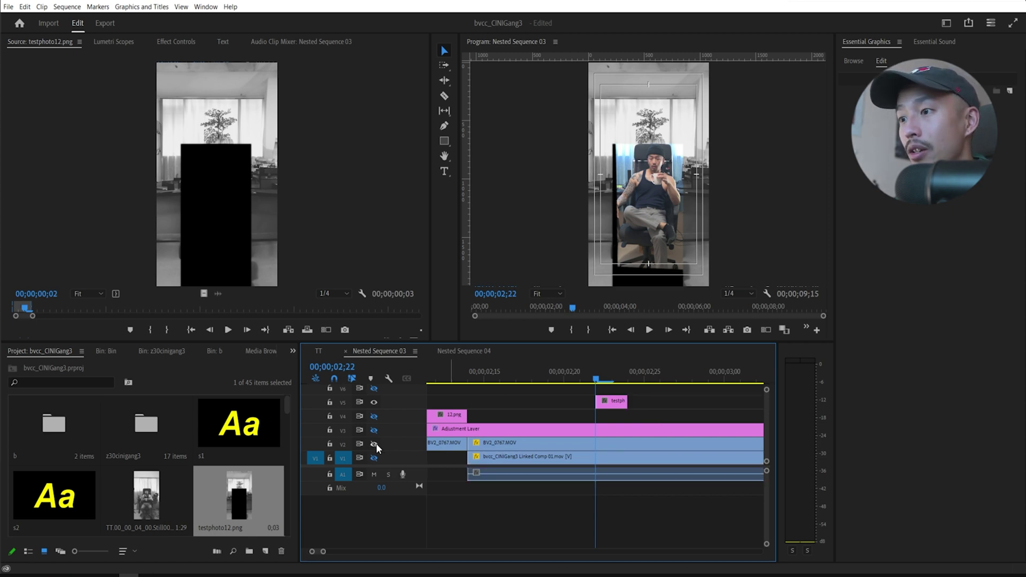
{"action": "left_click", "coordinate": [374, 444]}
{"action": "left_click", "coordinate": [374, 458]}
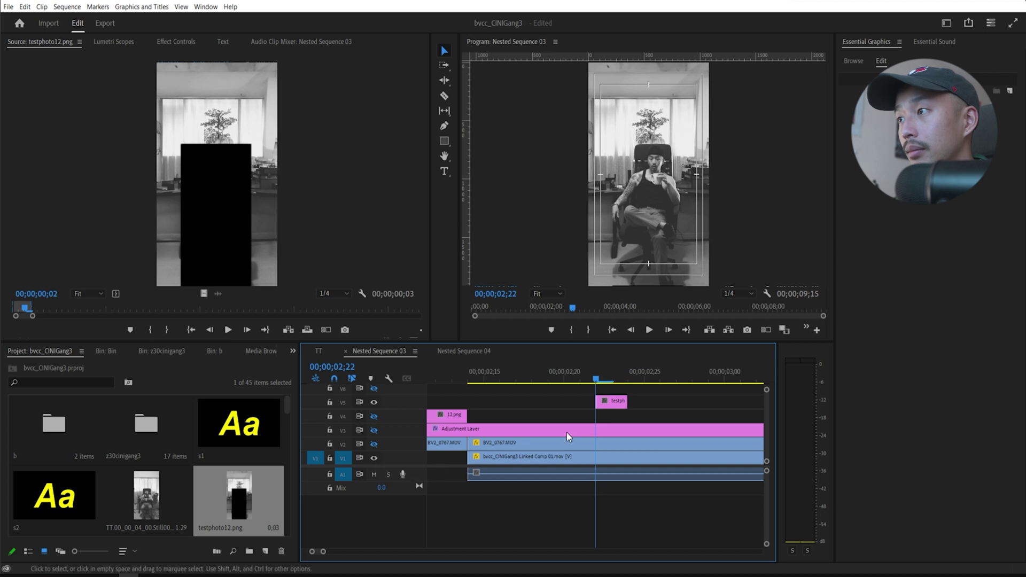
Extend the testphoto12 still on V5 from about 02;14 to 03;26 and preview playback
{"action": "left_click_drag", "start_coordinate": [597, 402], "coordinate": [469, 405]}
{"action": "key", "text": "minus"}
{"action": "key", "text": "shift+Left"}
{"action": "key", "text": "shift+Left"}
{"action": "left_click_drag", "start_coordinate": [602, 401], "coordinate": [731, 402]}
{"action": "key", "text": "minus"}
{"action": "key", "text": "space"}
{"action": "key", "text": "equal"}
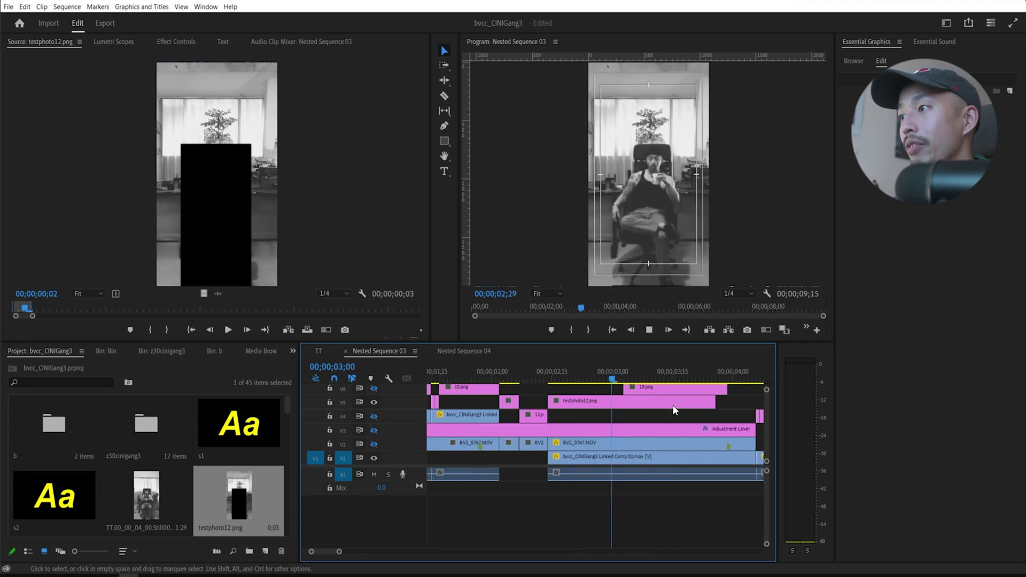
{"action": "key", "text": "space"}
Turn on the V6 output and trim the end of the 19.png clip earlier
{"action": "key", "text": "d"}
{"action": "left_click_drag", "start_coordinate": [620, 380], "coordinate": [635, 381]}
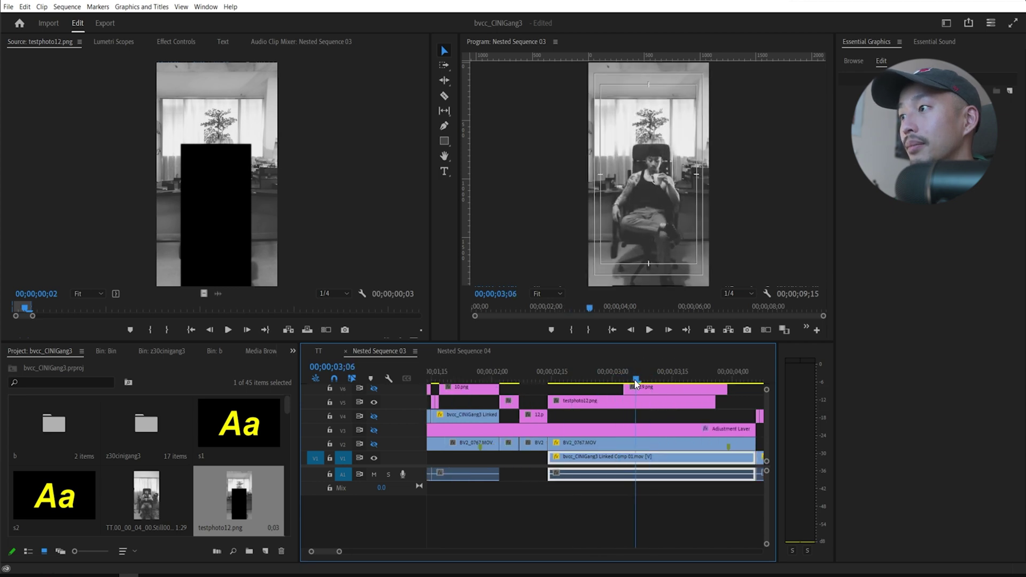
{"action": "left_click", "coordinate": [375, 390]}
{"action": "left_click_drag", "start_coordinate": [726, 395], "coordinate": [655, 394]}
Review the sequence with the playhead at 02;23, then at 02;18
{"action": "left_click", "coordinate": [583, 380]}
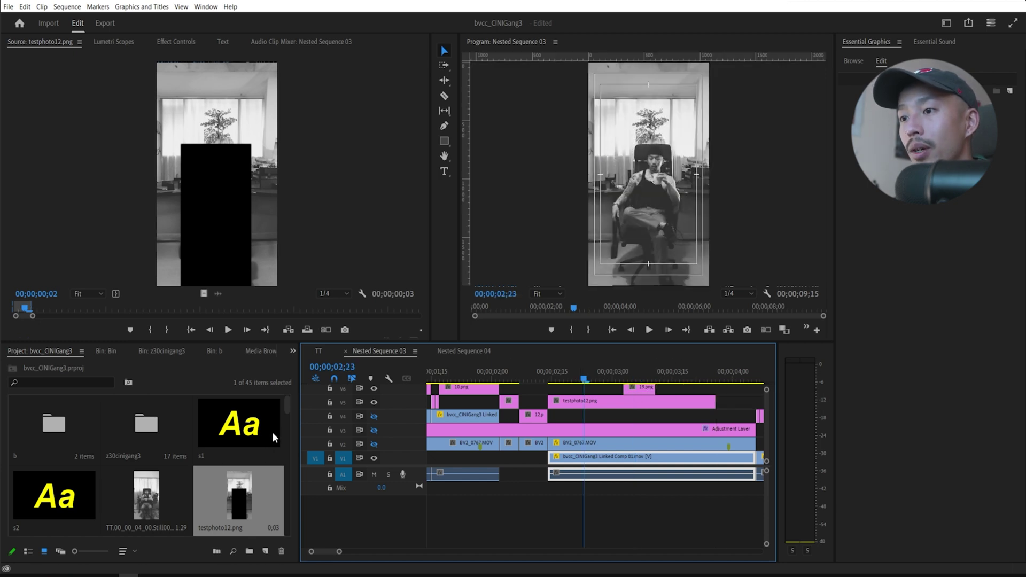
{"action": "left_click_drag", "start_coordinate": [287, 406], "coordinate": [289, 451]}
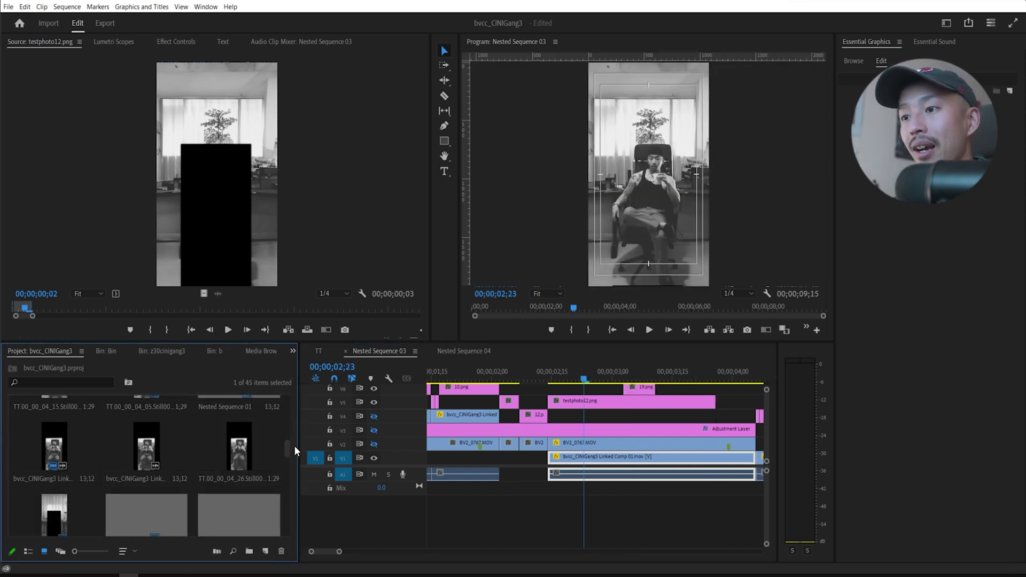
{"action": "scroll", "coordinate": [295, 451], "scroll_direction": "down", "scroll_amount": 2}
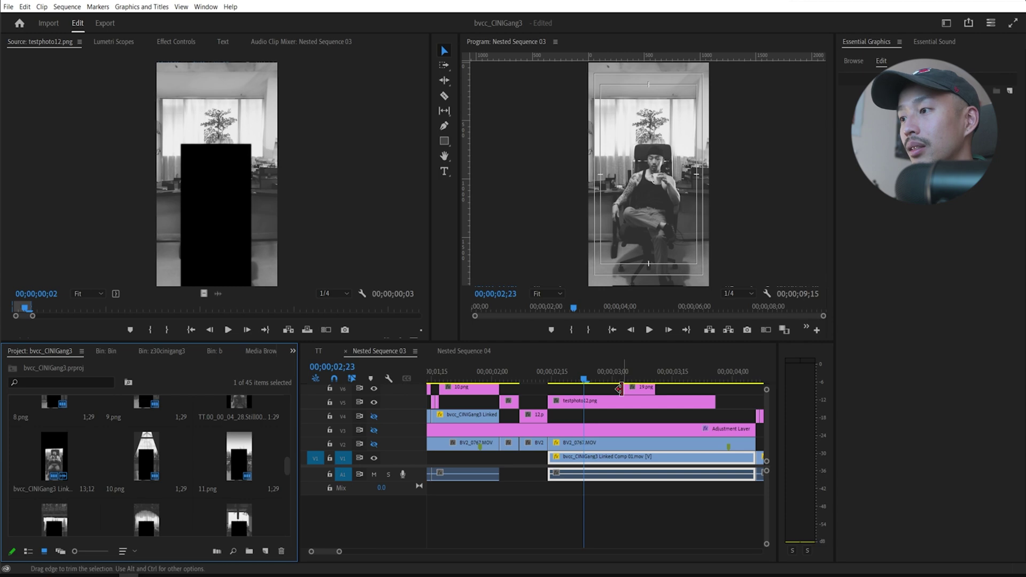
{"action": "left_click", "coordinate": [564, 376]}
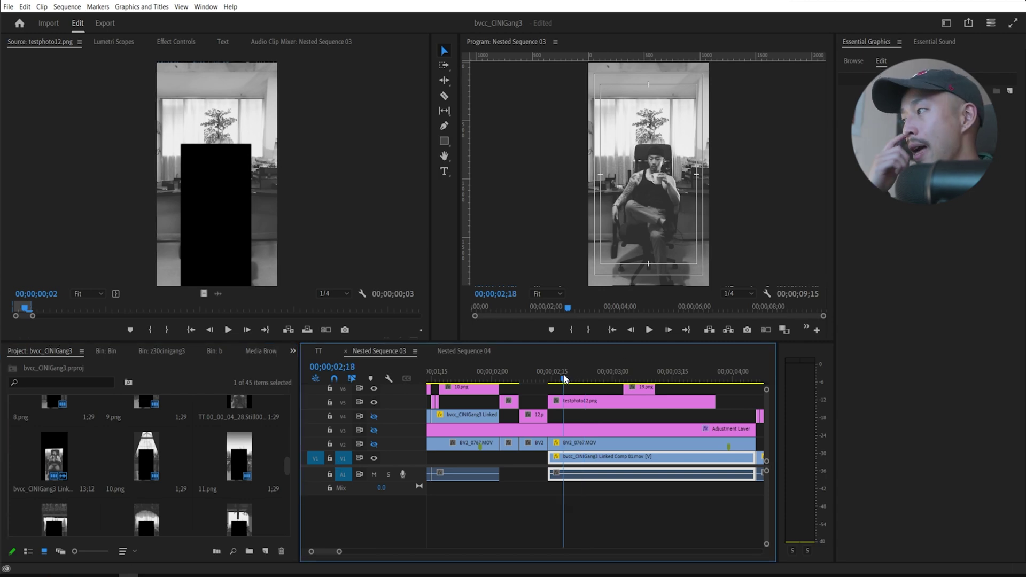